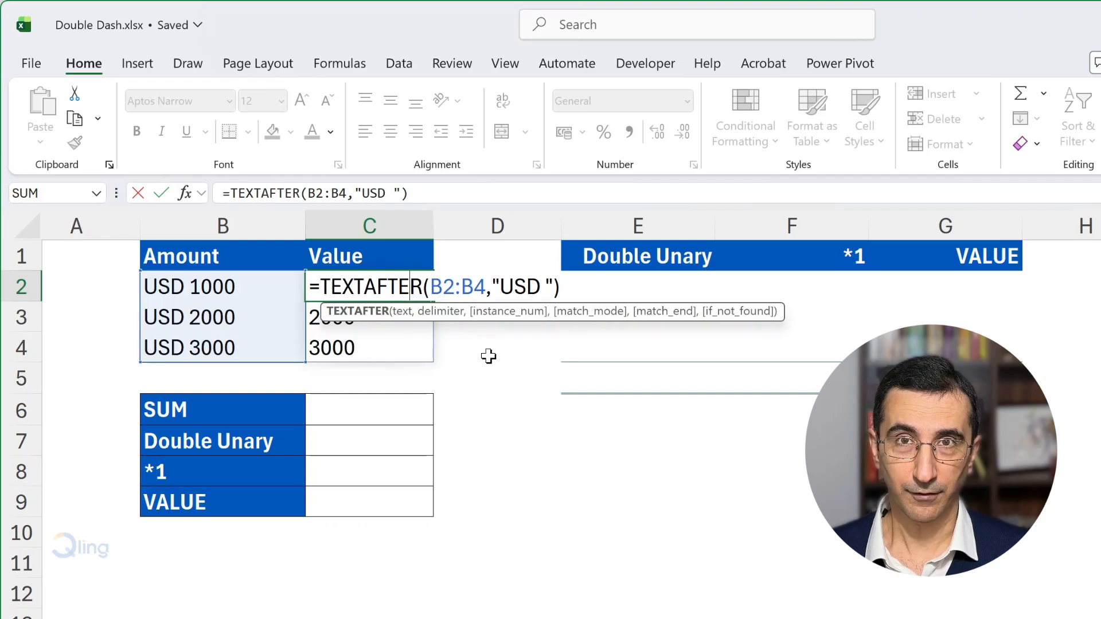
Step: Confirm the TEXTAFTER formula in C2 and total the extracted values in C2:C4 with SUM in cell C6
key("Return")
left_click(383, 407)
type("=sum(")
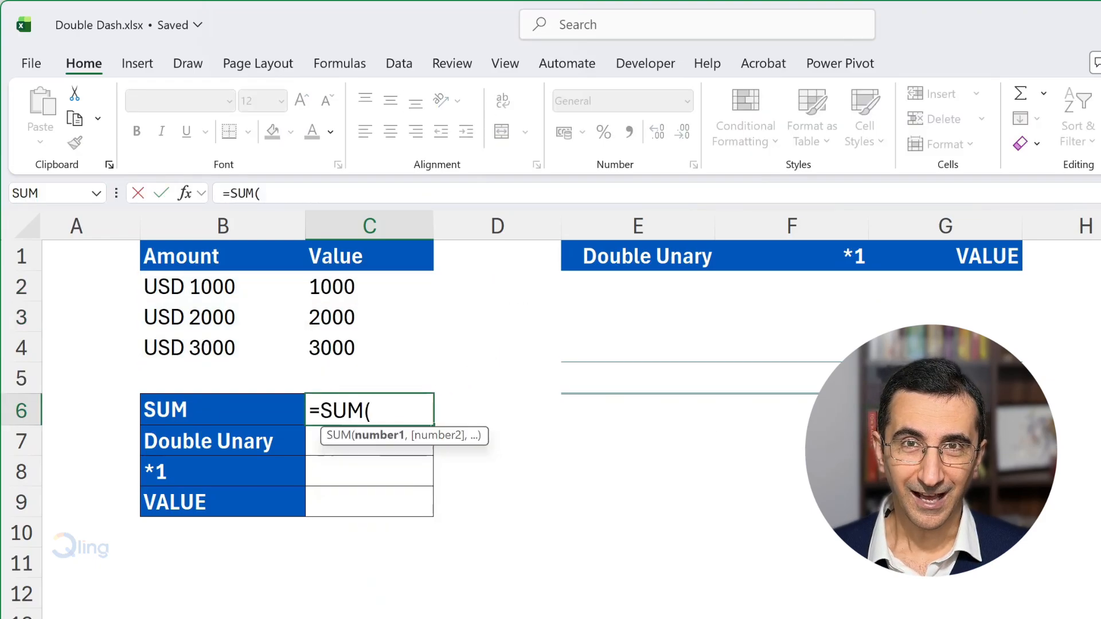
left_click_drag(368, 286, 369, 345)
key("Return")
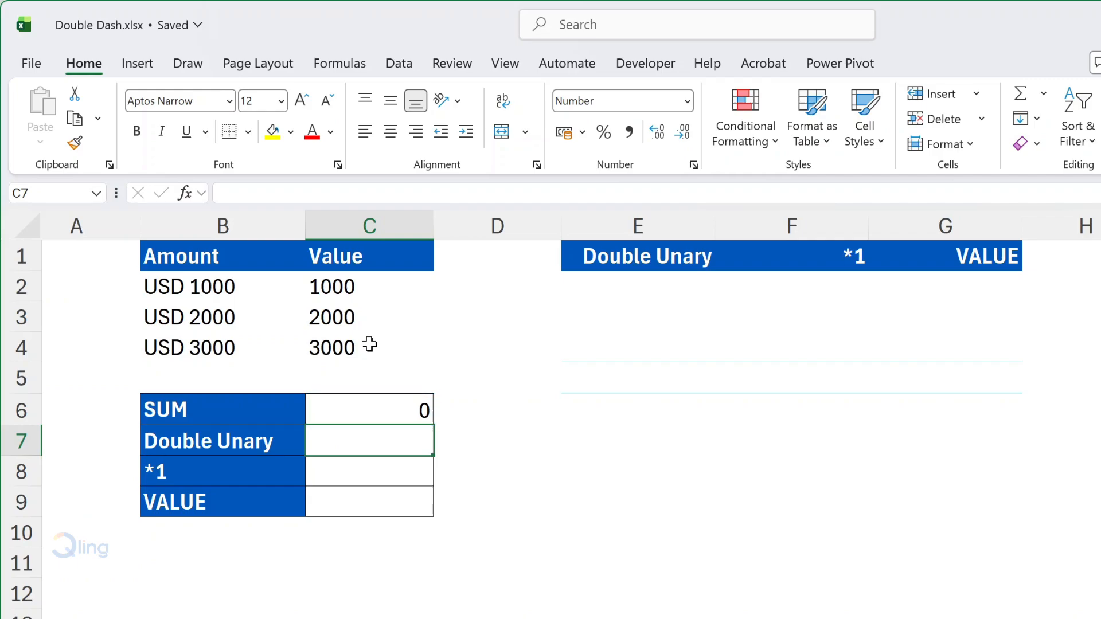
Step: Enter =SUM(--C2#) in cell C7 to total the extracted text values using the double unary
type("=sum")
key("Tab")
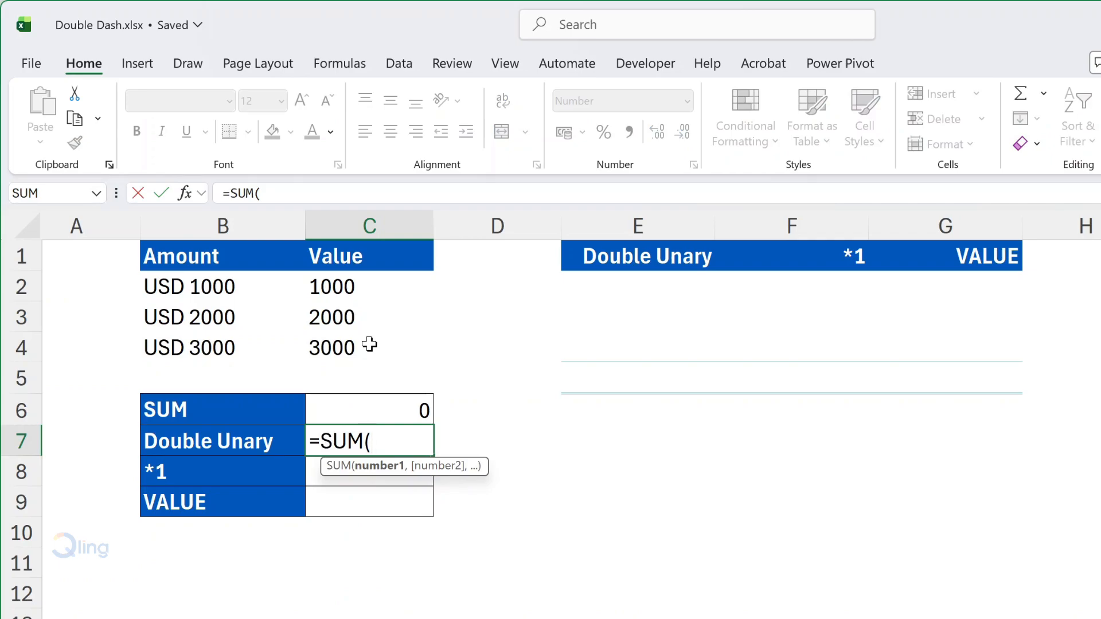
type("--")
left_click_drag(373, 291, 383, 349)
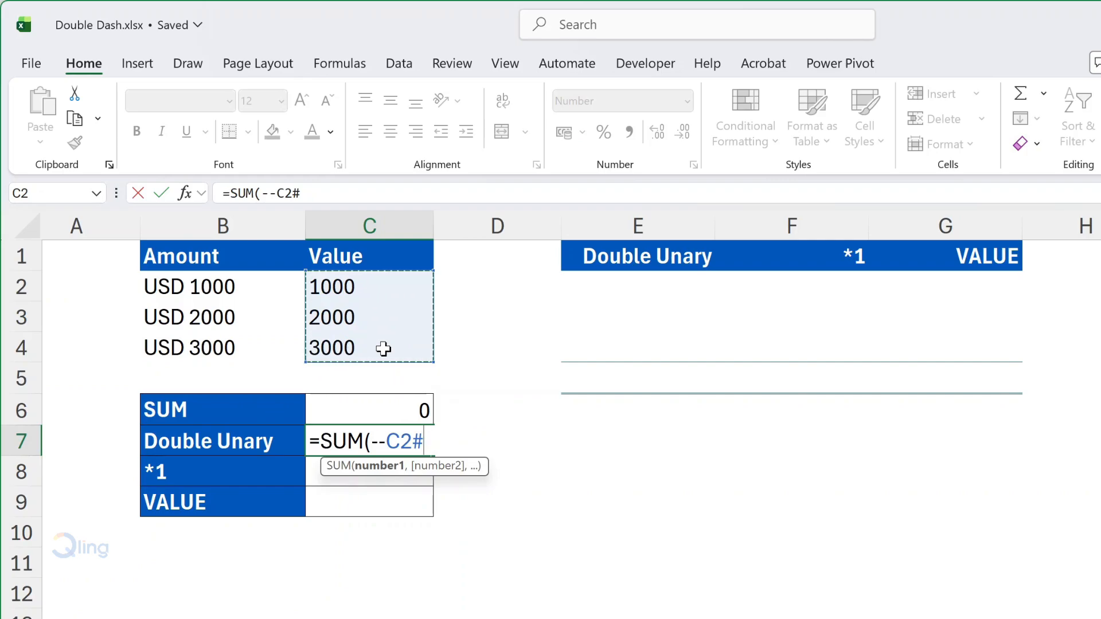
type(")")
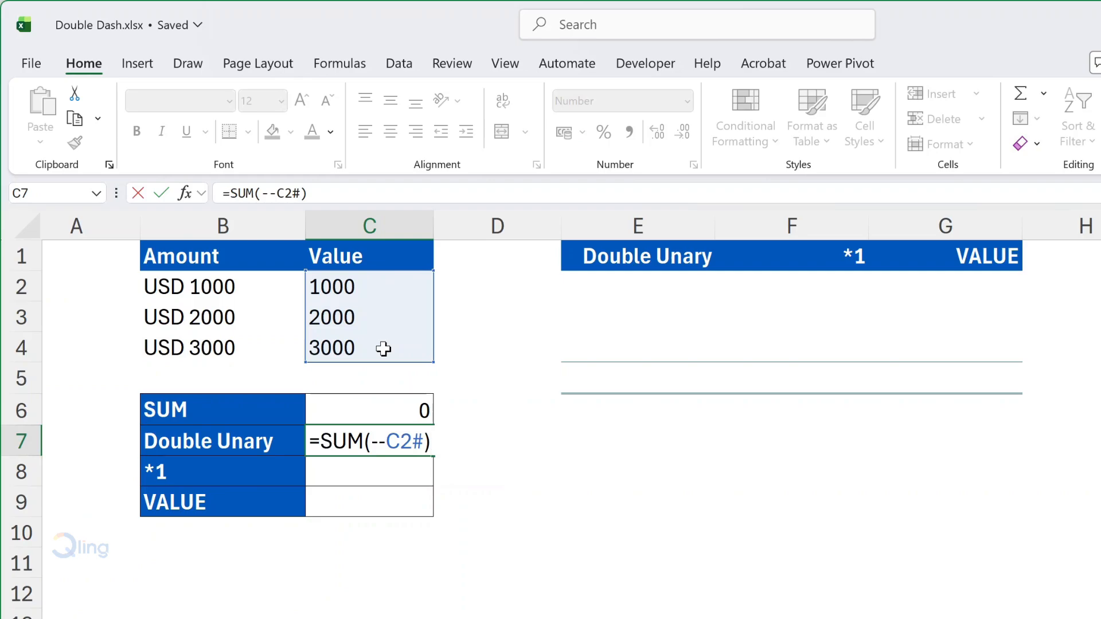
key("Return")
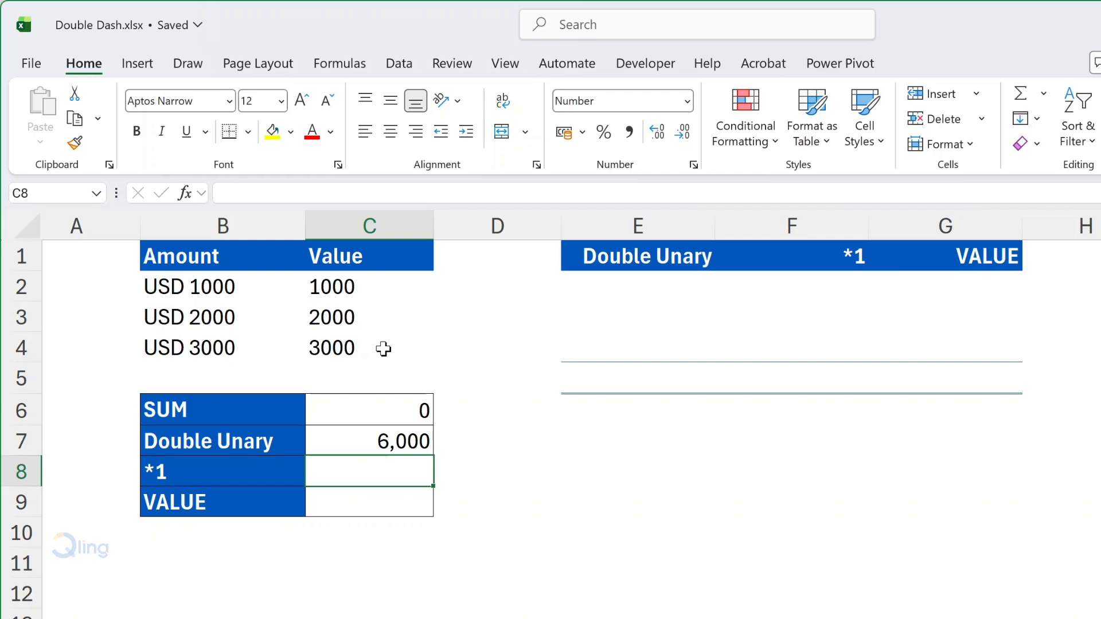
Step: Enter =--C2# in cell E2 to convert the extracted text values under the Double Unary heading
left_click(615, 290)
type("=")
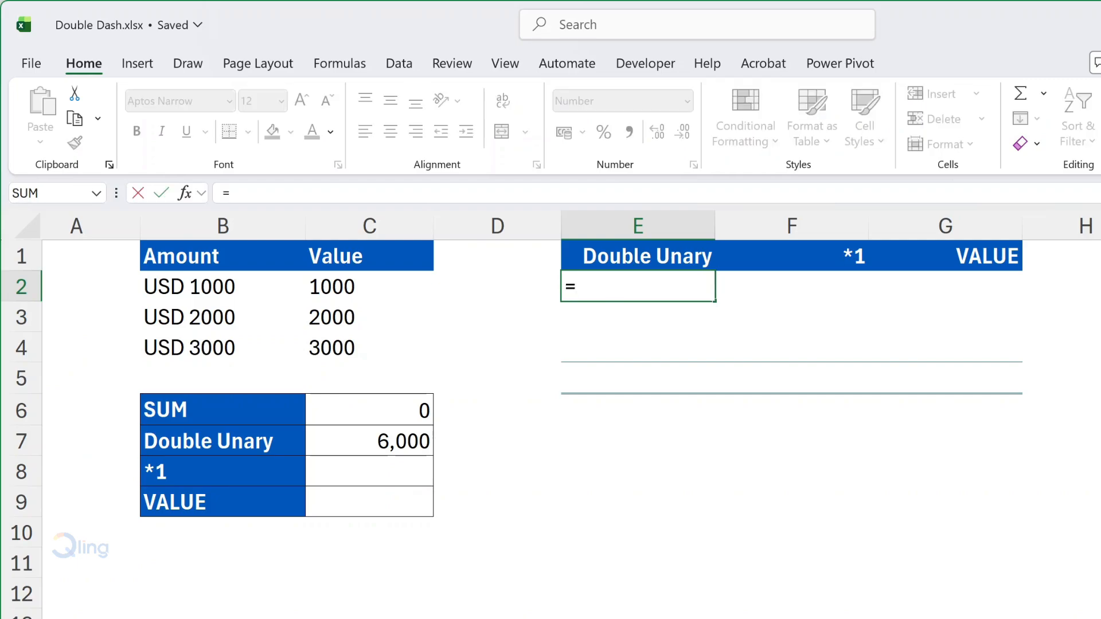
type("--C2#")
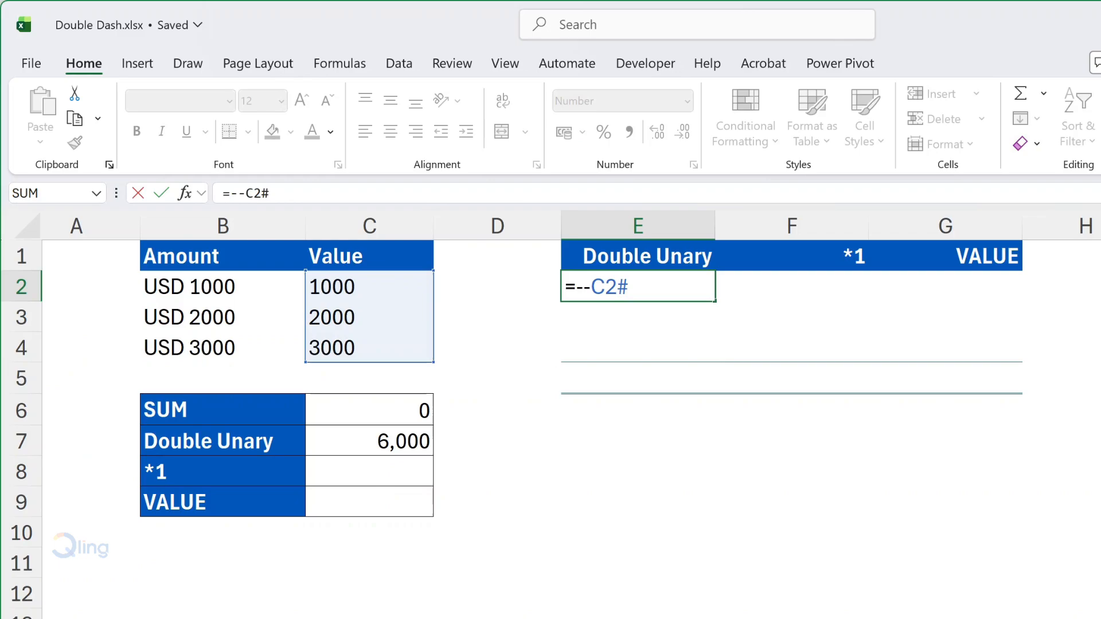
key("Return")
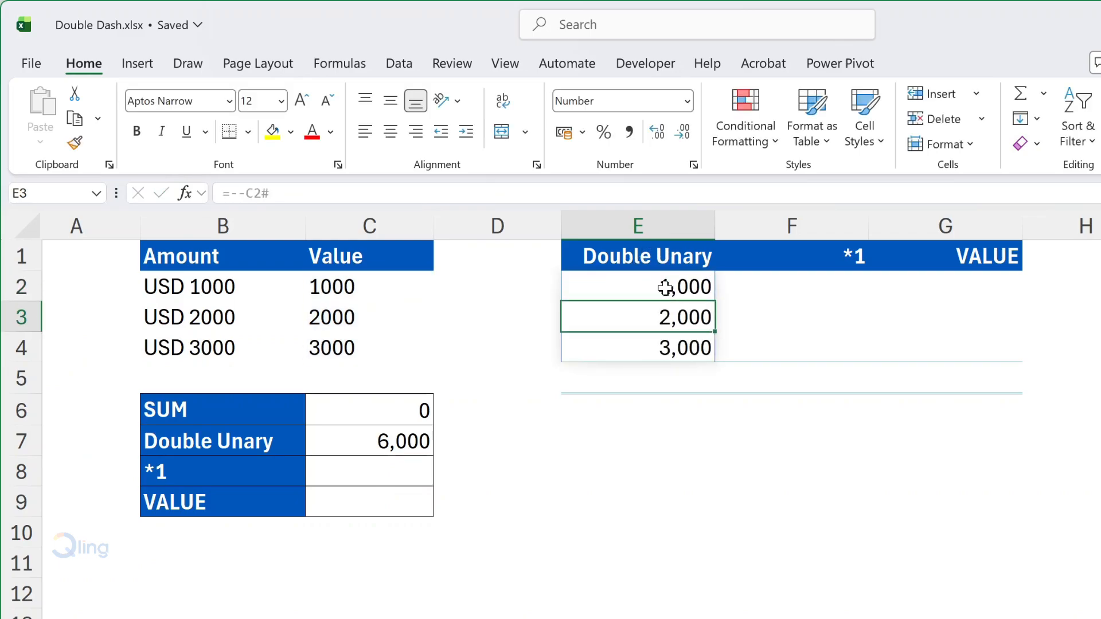
Step: Total the Double Unary column in cell E5 with =SUM(E2#)
left_click(652, 376)
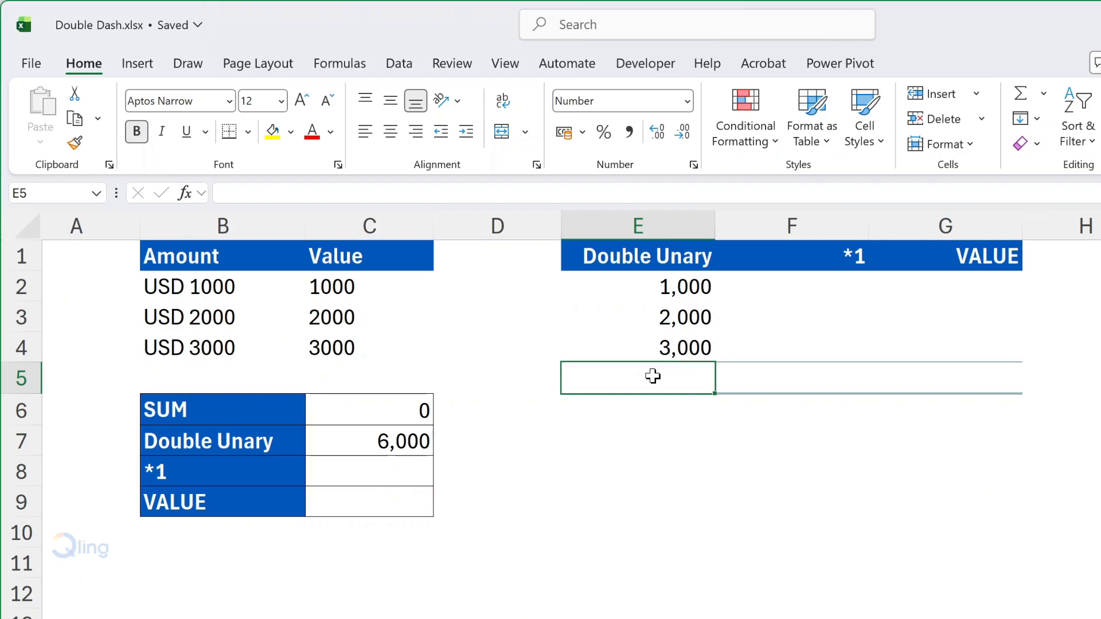
type("=sum")
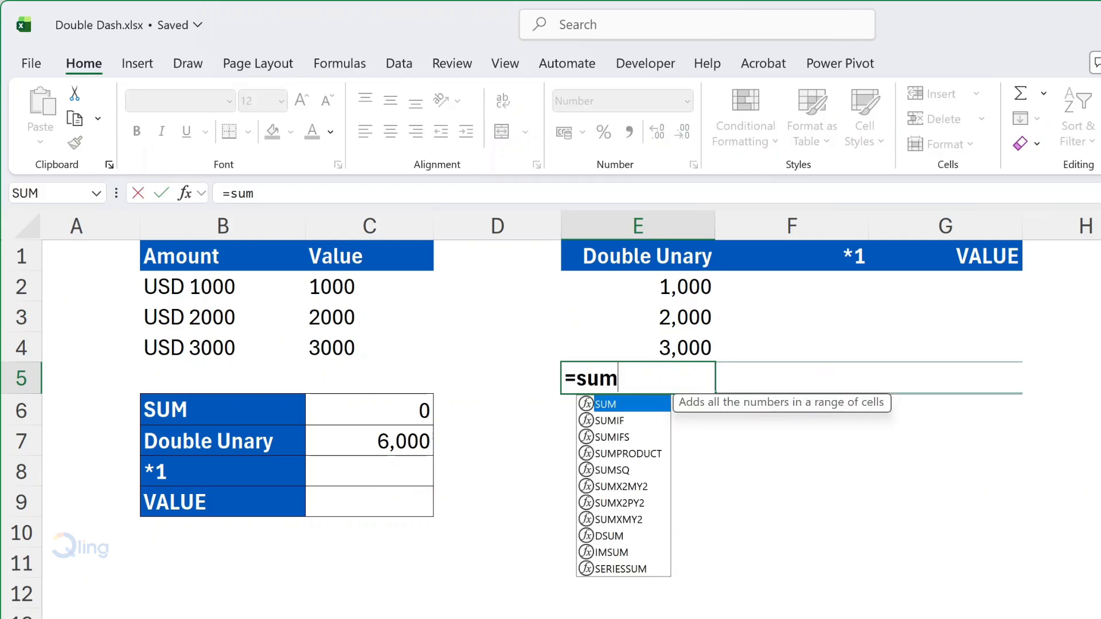
key("Tab")
left_click_drag(669, 287, 670, 344)
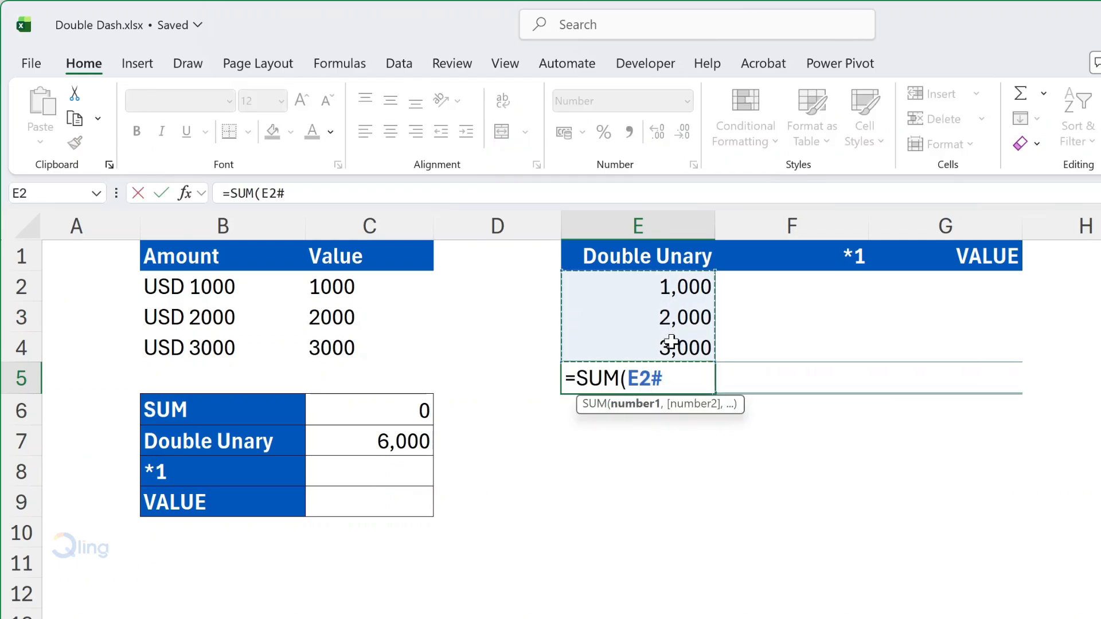
type(")")
key("Return")
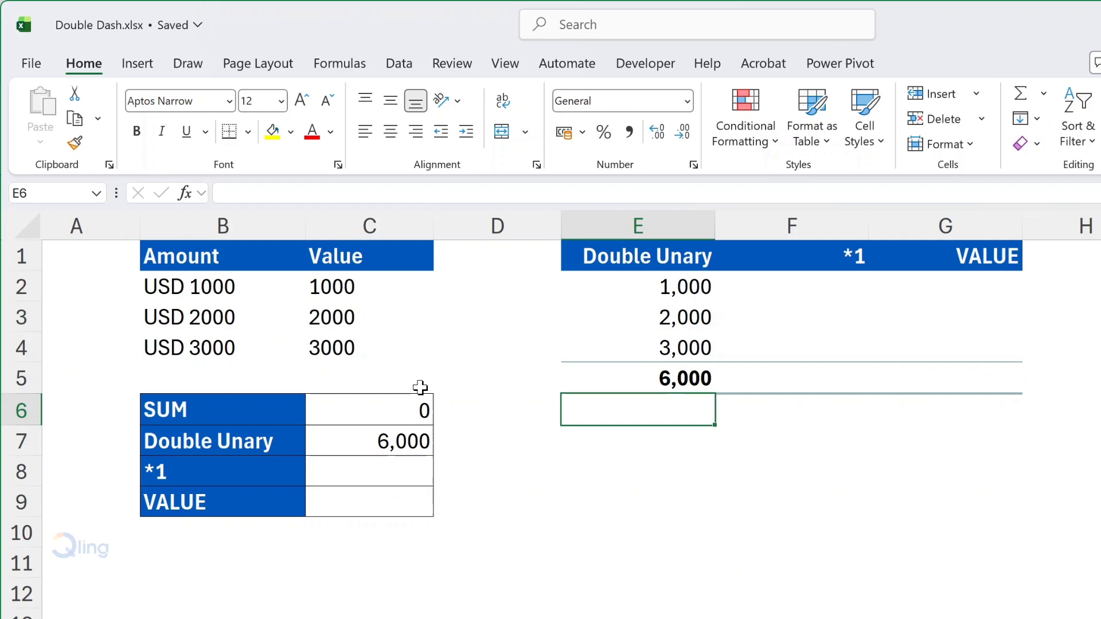
Step: Enter =SUM(C2#*1) in cell C8 to total the extracted text values by multiplying them by 1
left_click(411, 476)
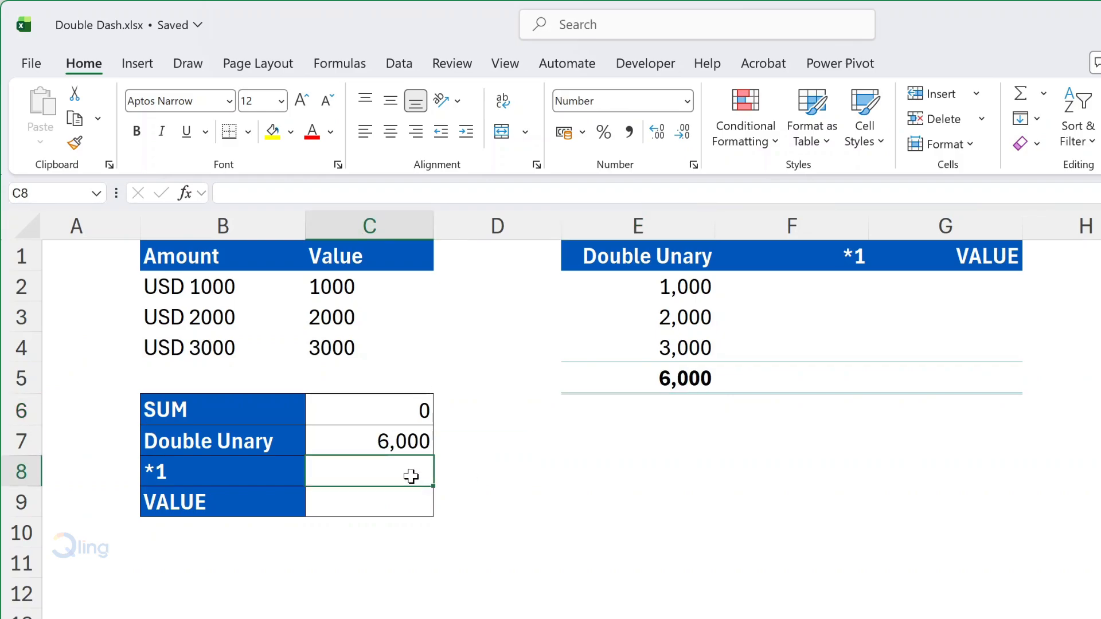
type("=sum")
key("Tab")
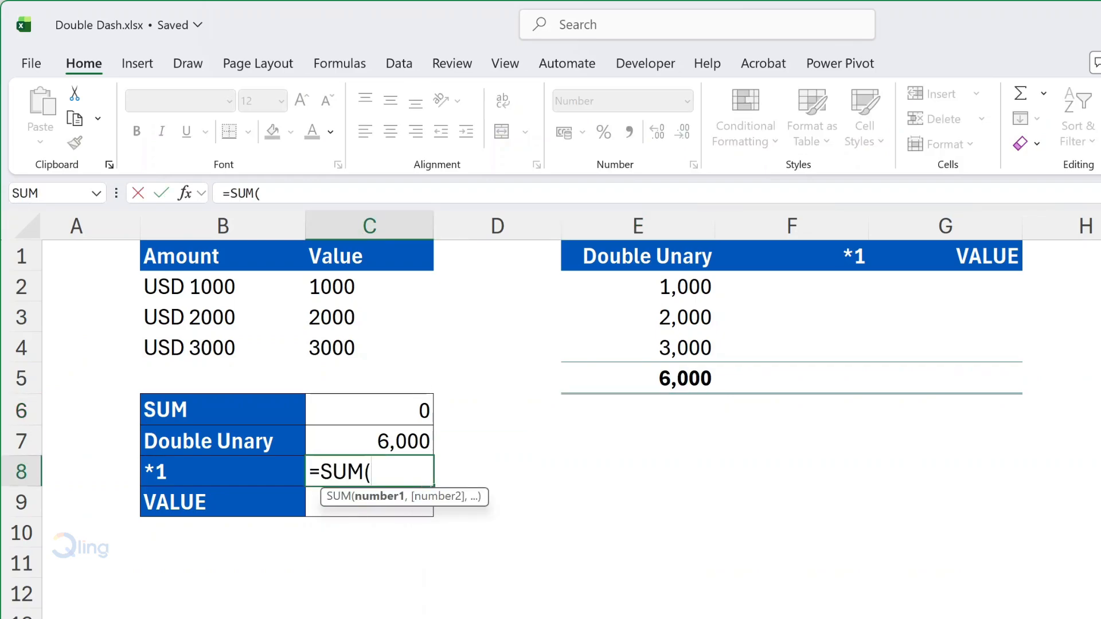
type("C2#")
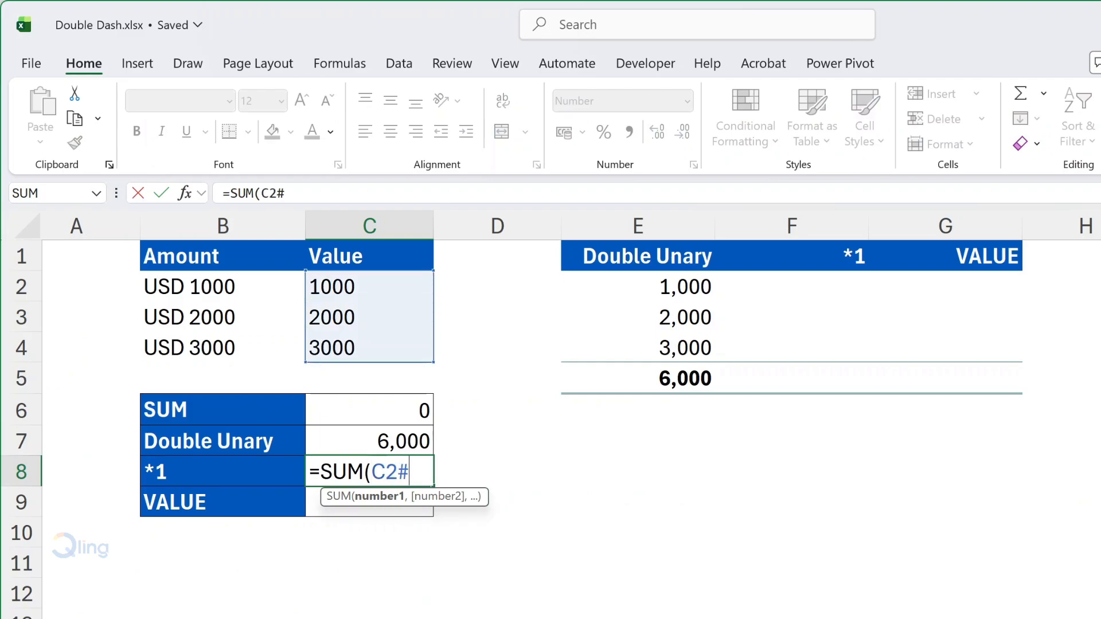
type("*1)")
key("Return")
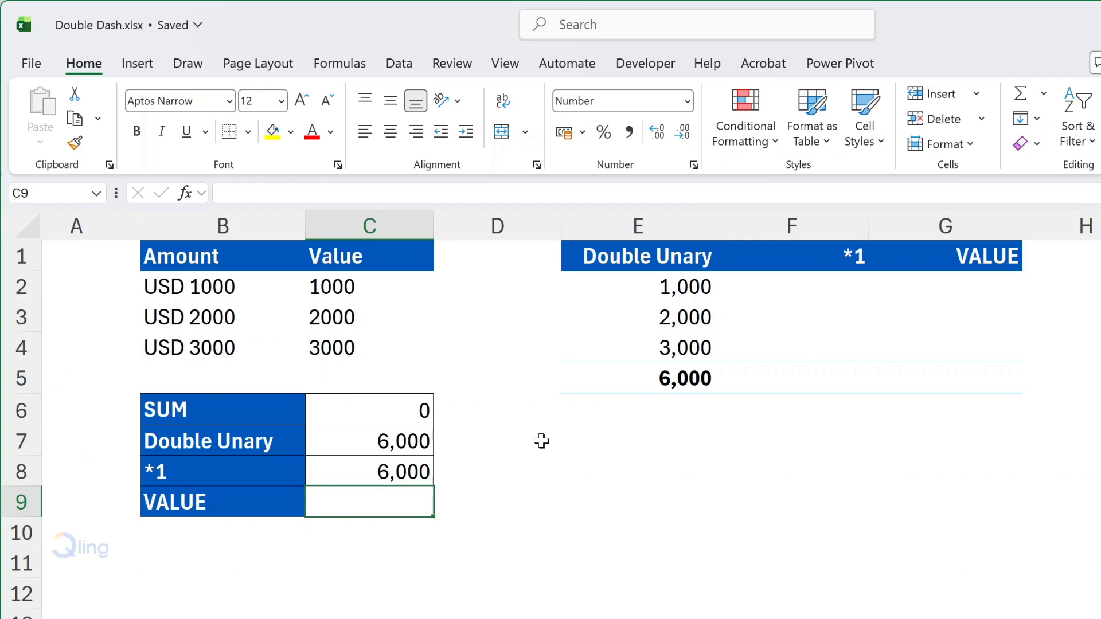
Step: Enter =C2#*1 in cell F2 to convert the extracted text values under the *1 heading
left_click(817, 287)
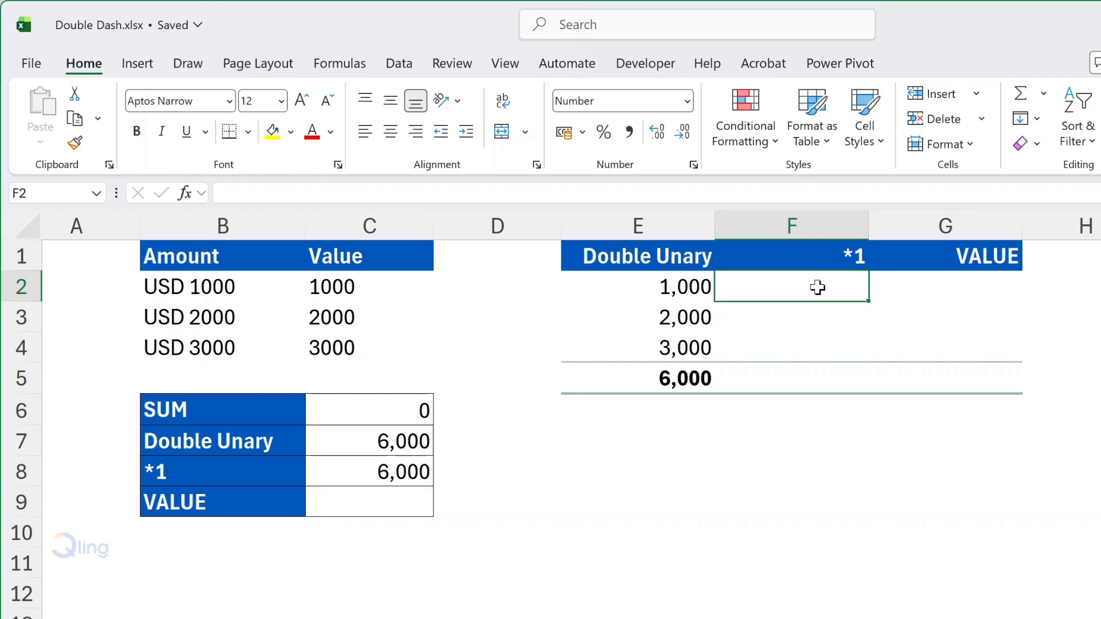
type("=")
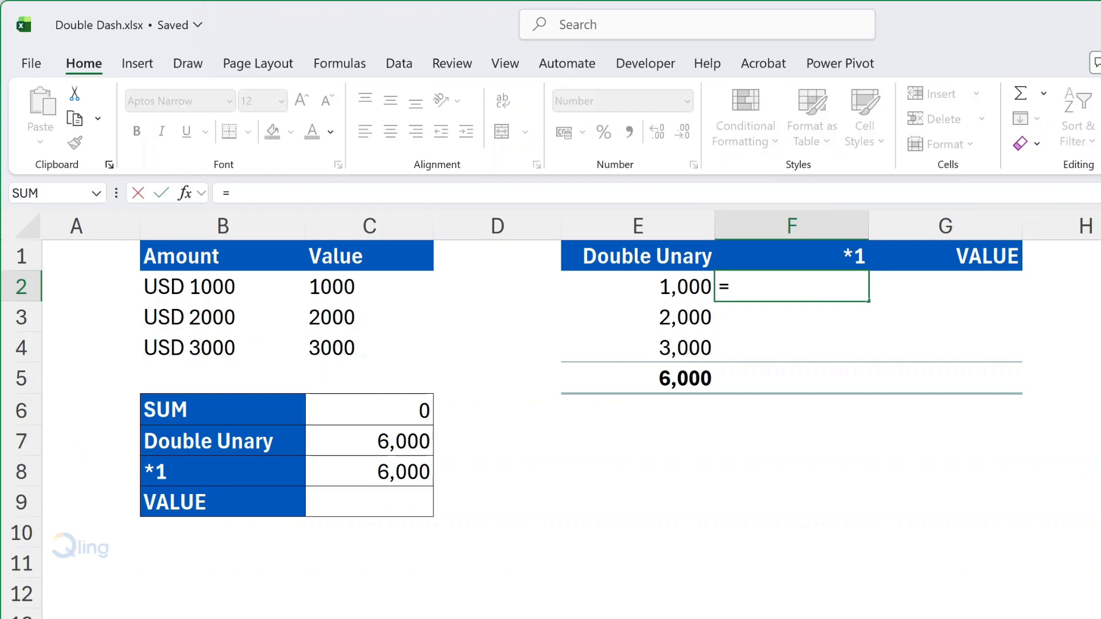
type("C2#")
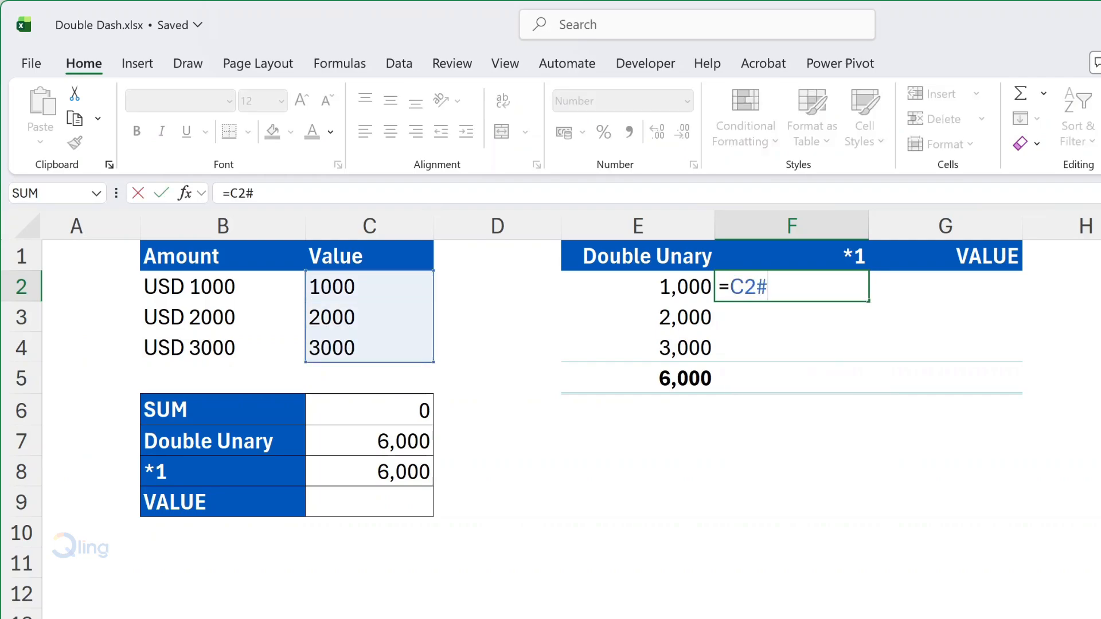
type("*1")
key("Return")
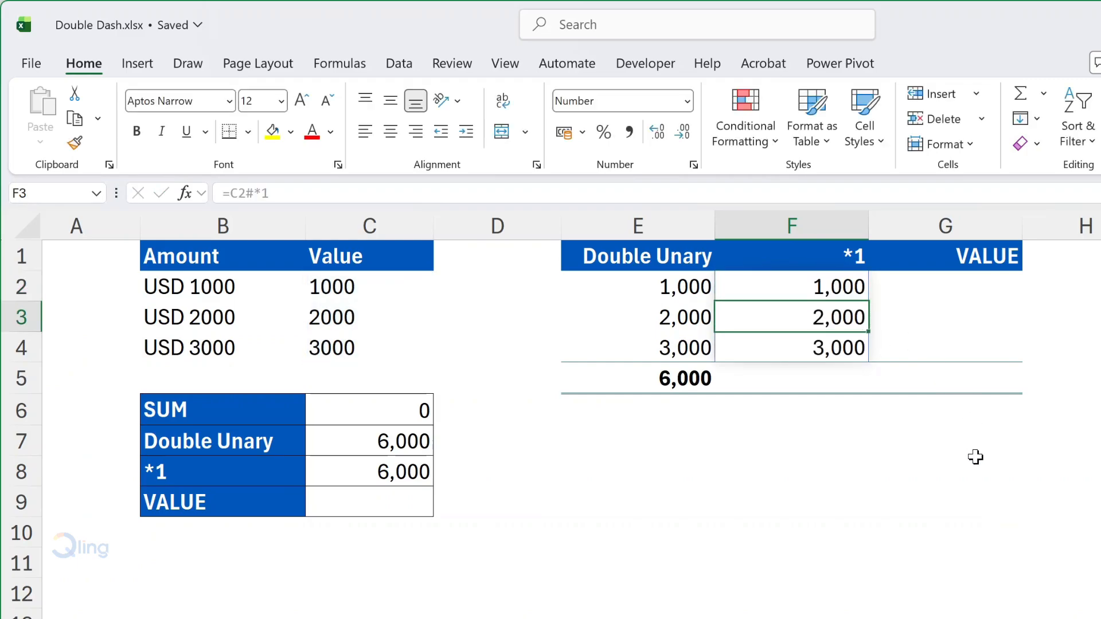
Step: Total the converted values F2:F4 of the *1 column with SUM in cell F5
left_click(809, 384)
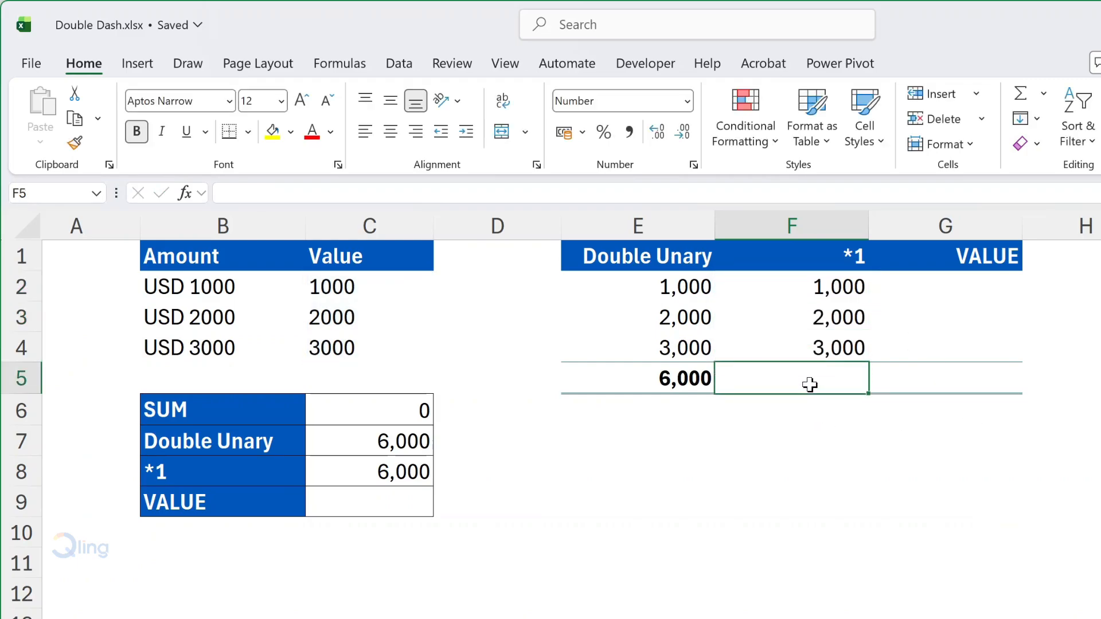
type("=sum")
key("Tab")
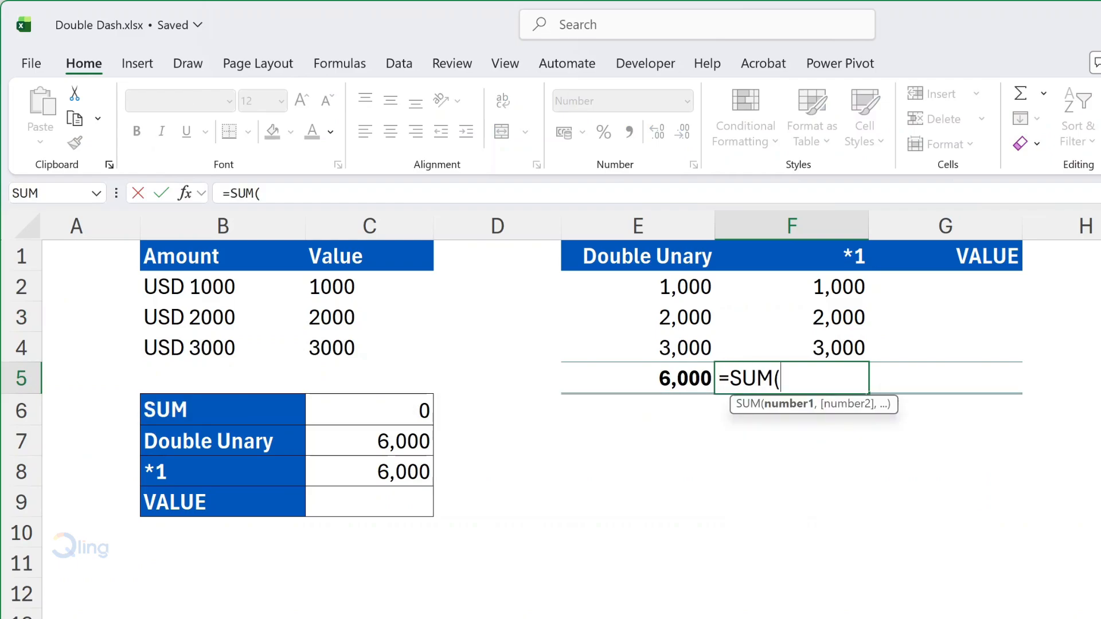
left_click_drag(837, 287, 839, 346)
type(")")
key("Return")
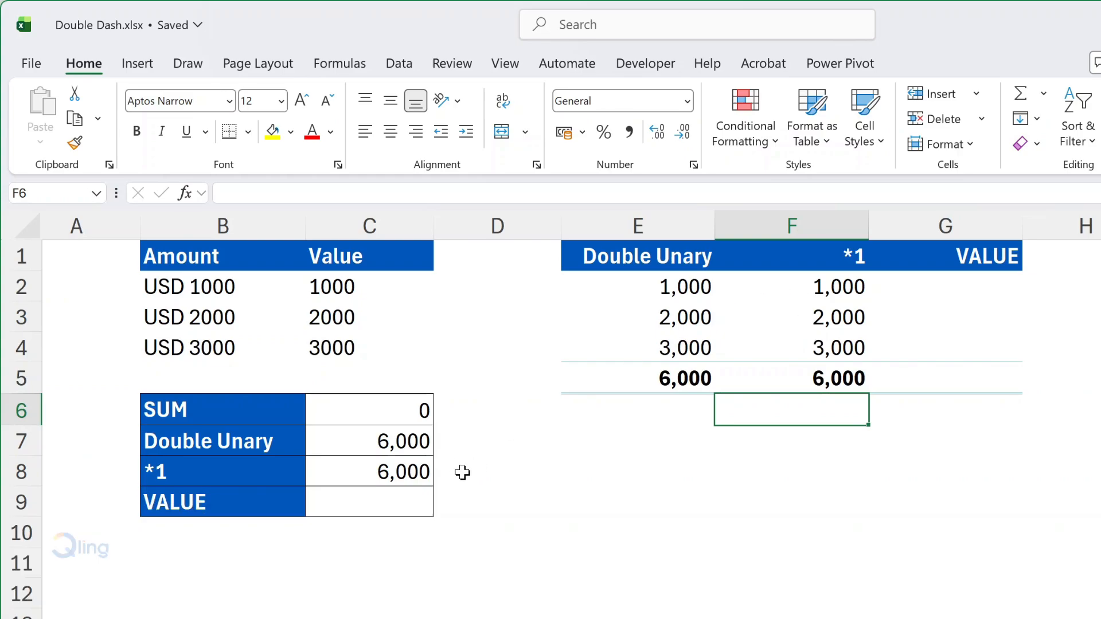
Step: Enter =SUM(VALUE(C2#)) in cell C9 to total the extracted text values using the VALUE function
left_click(420, 496)
type("=sum")
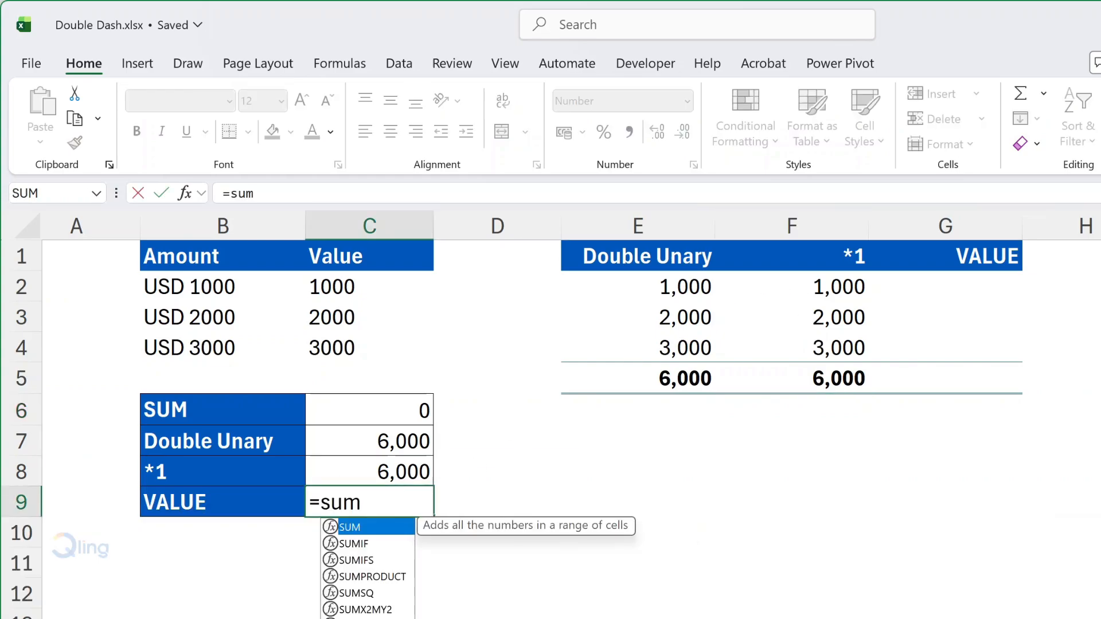
key("Tab")
type("val")
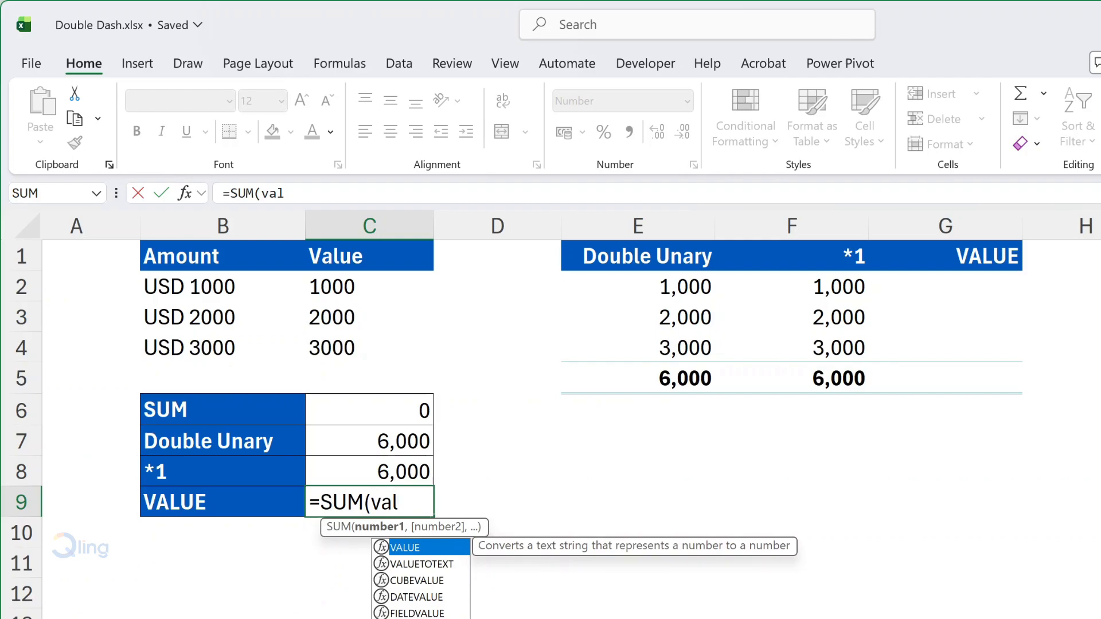
key("Tab")
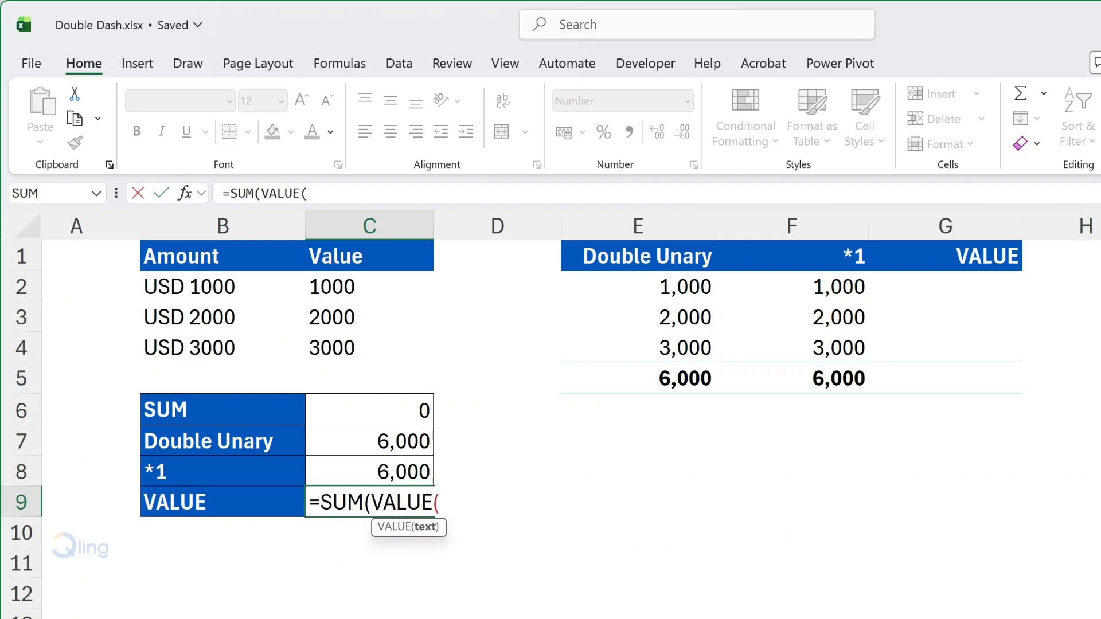
type("C2")
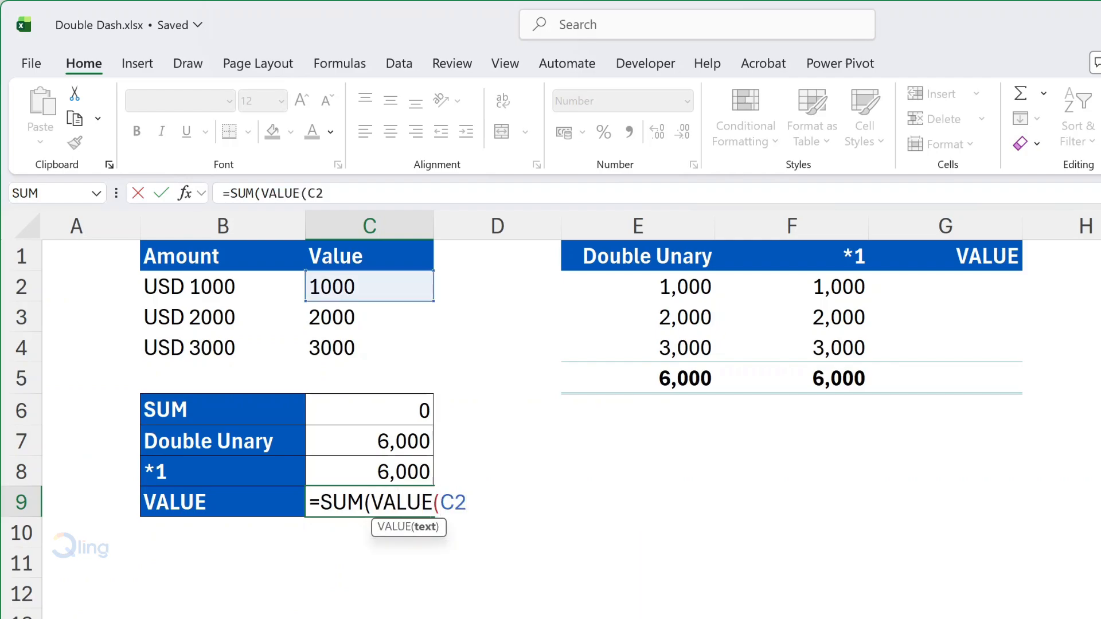
type("#))")
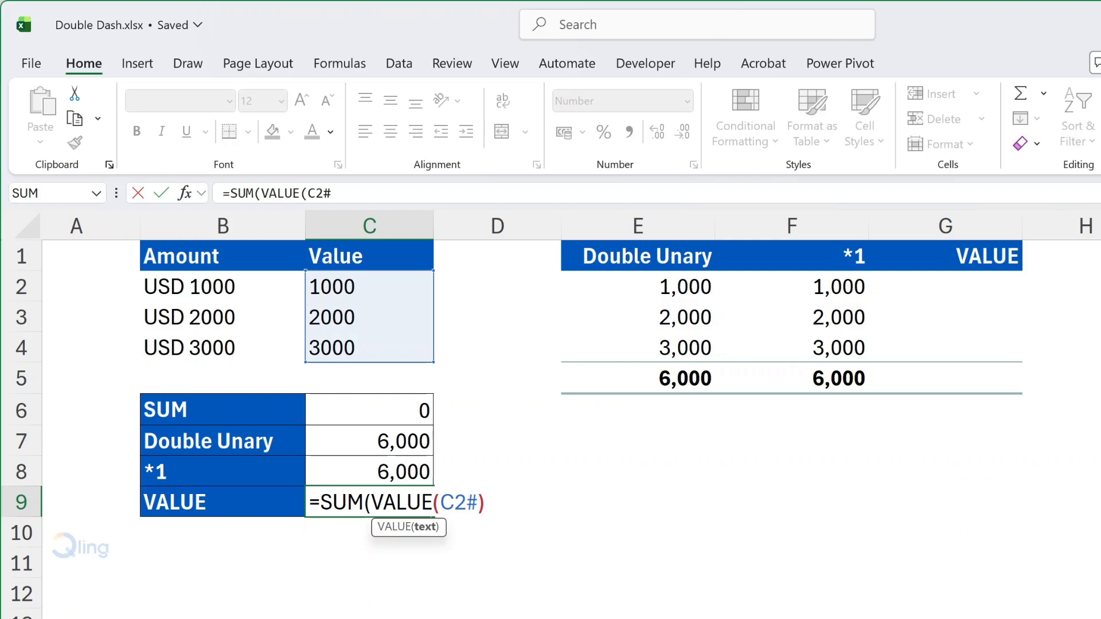
key("Return")
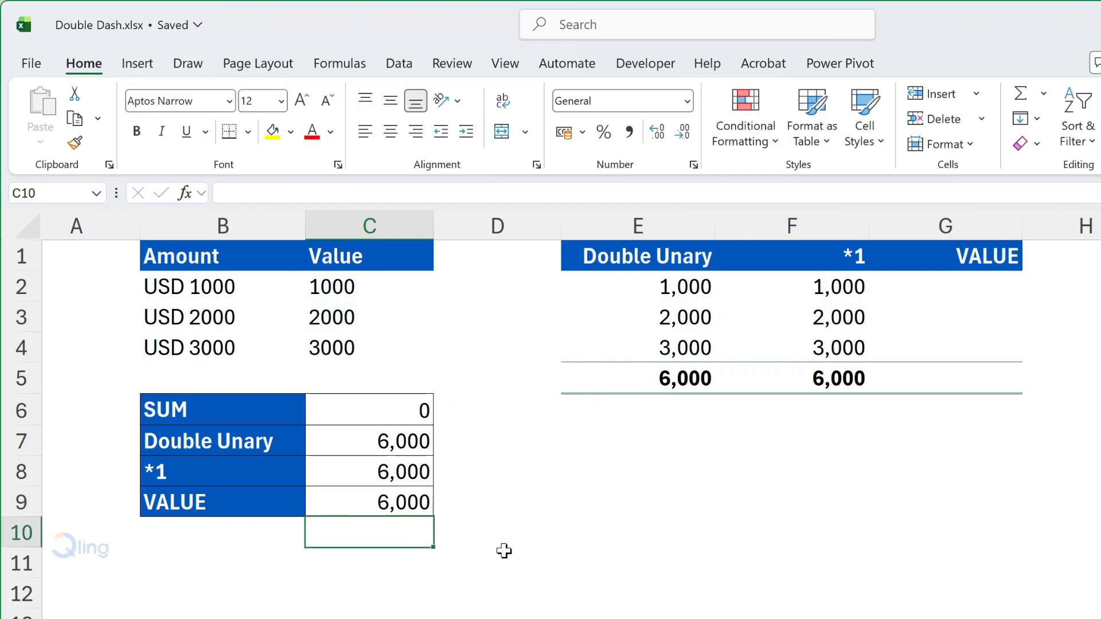
Step: Enter =VALUE(C2#) in cell G2 to convert the extracted text values under the VALUE heading
left_click(968, 295)
type("=valu")
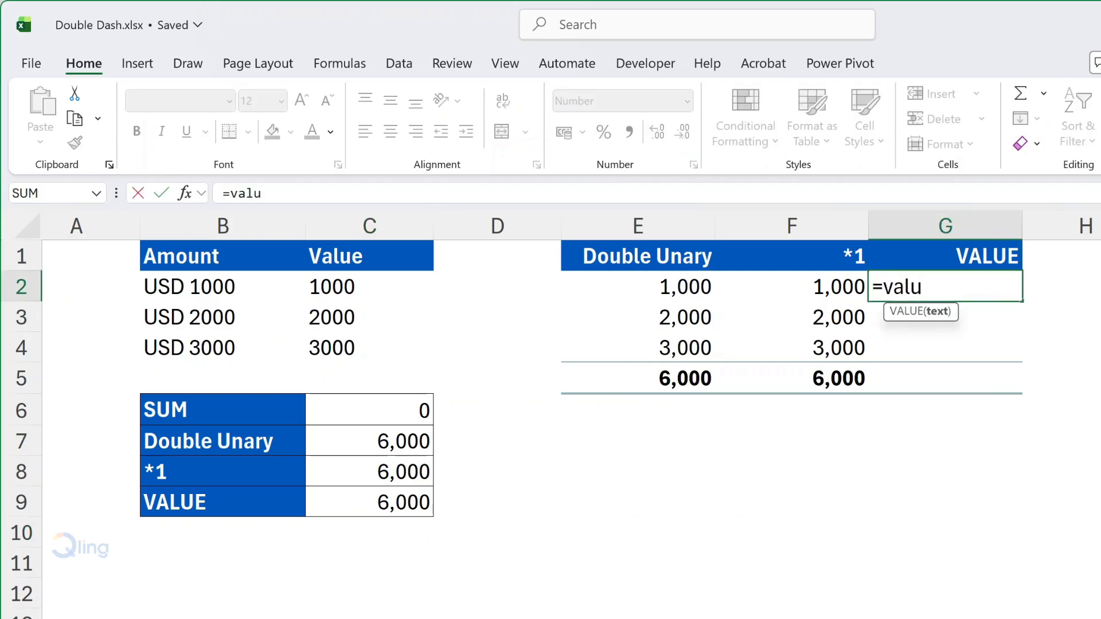
key("Tab")
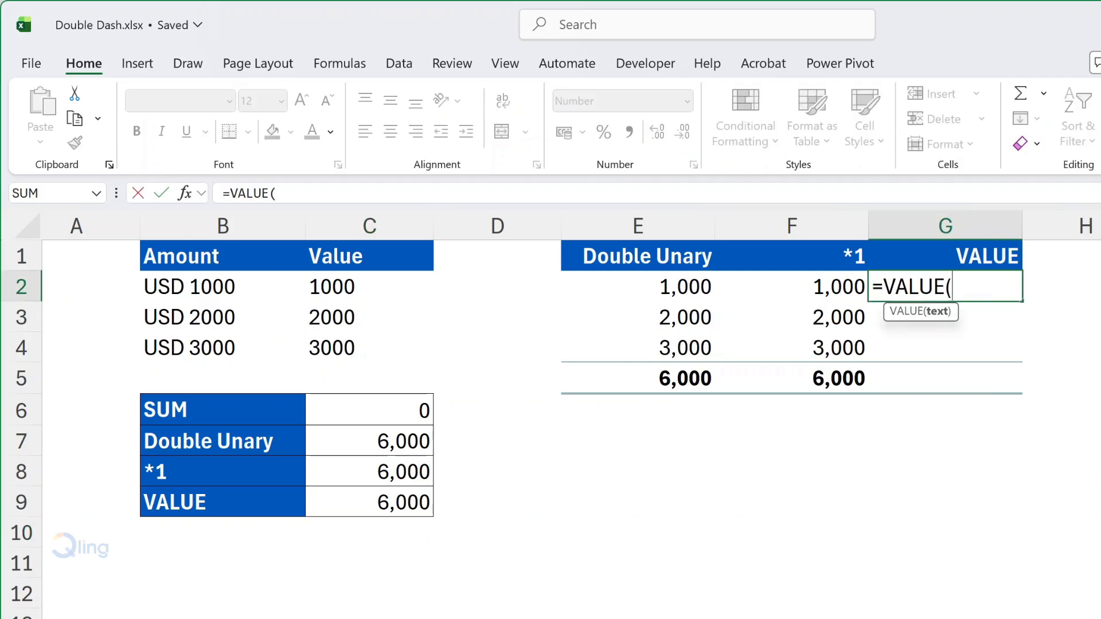
type("C")
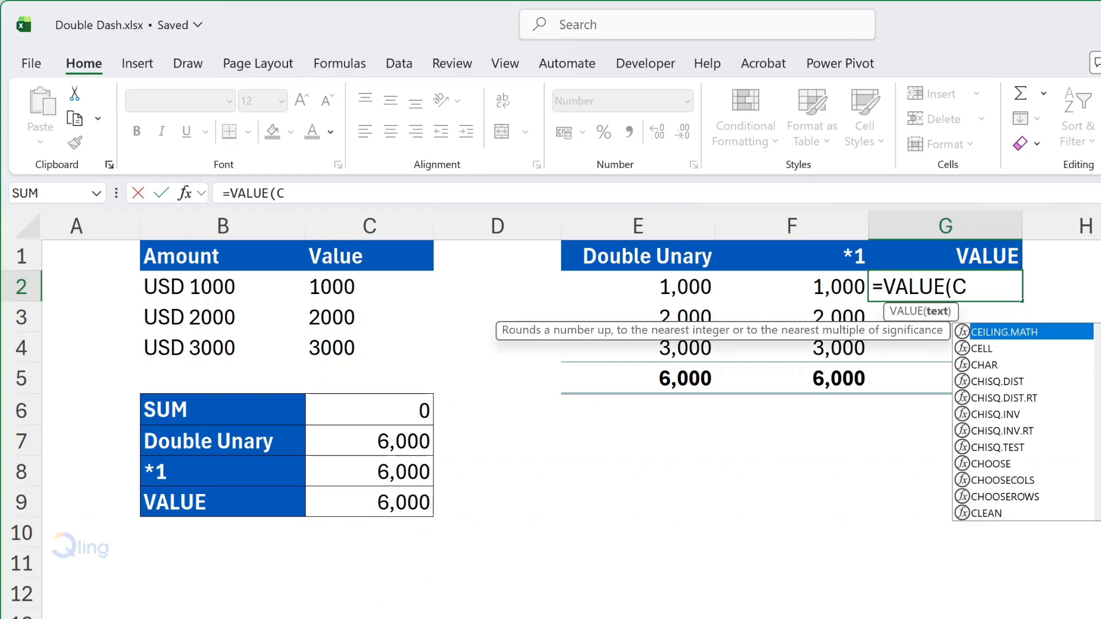
type("2#")
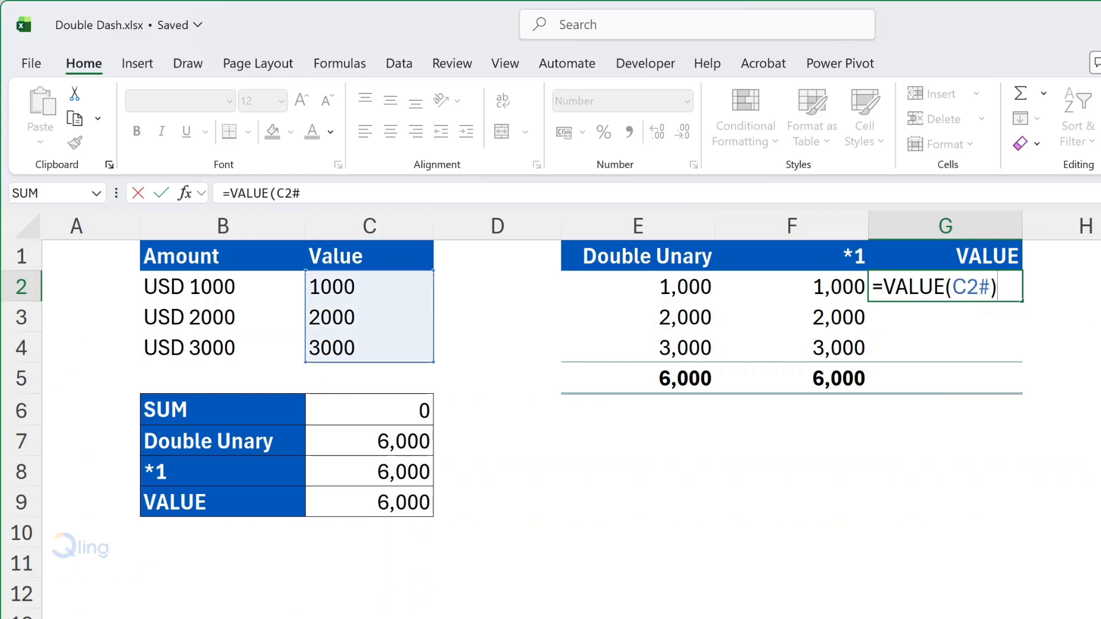
key("Return")
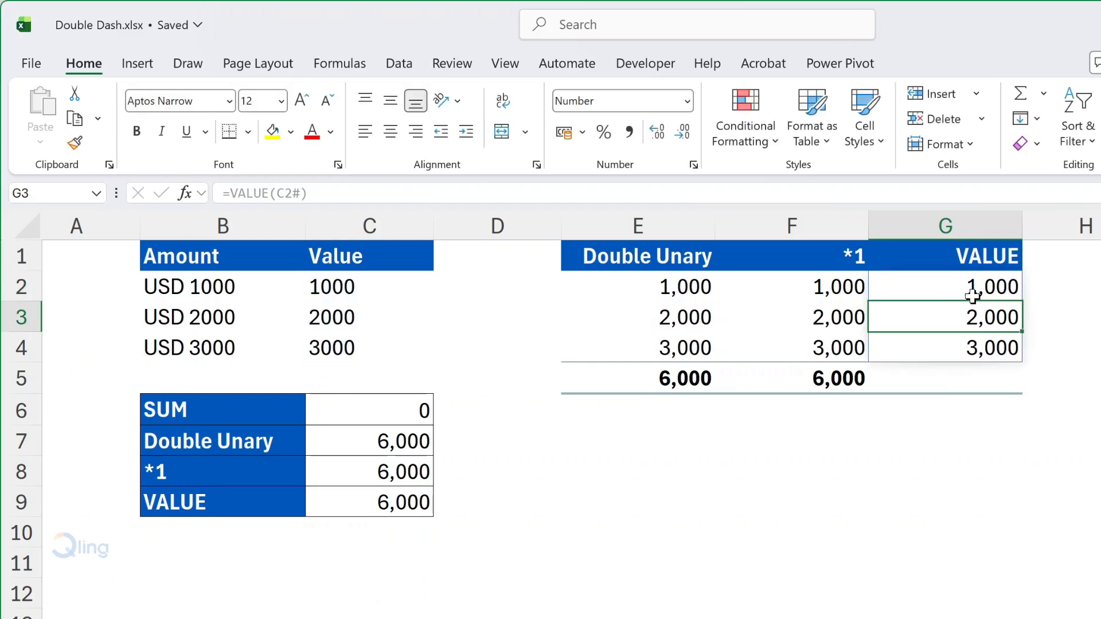
Step: Total the converted values of the VALUE column by entering =SUM(G2#) in cell G5
left_click(977, 384)
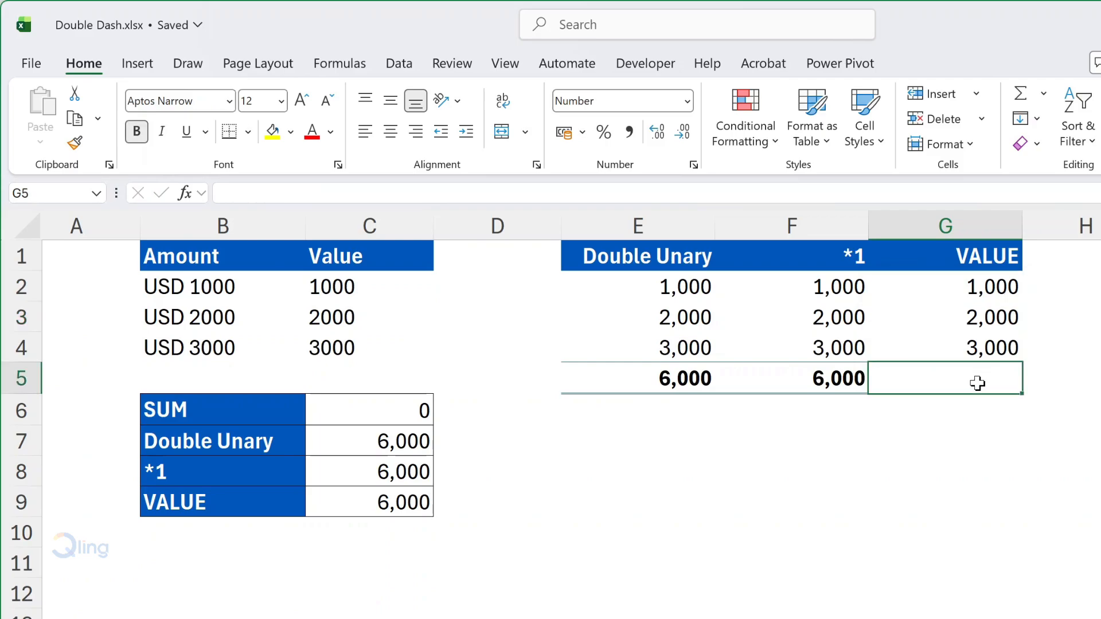
type("=SUM(")
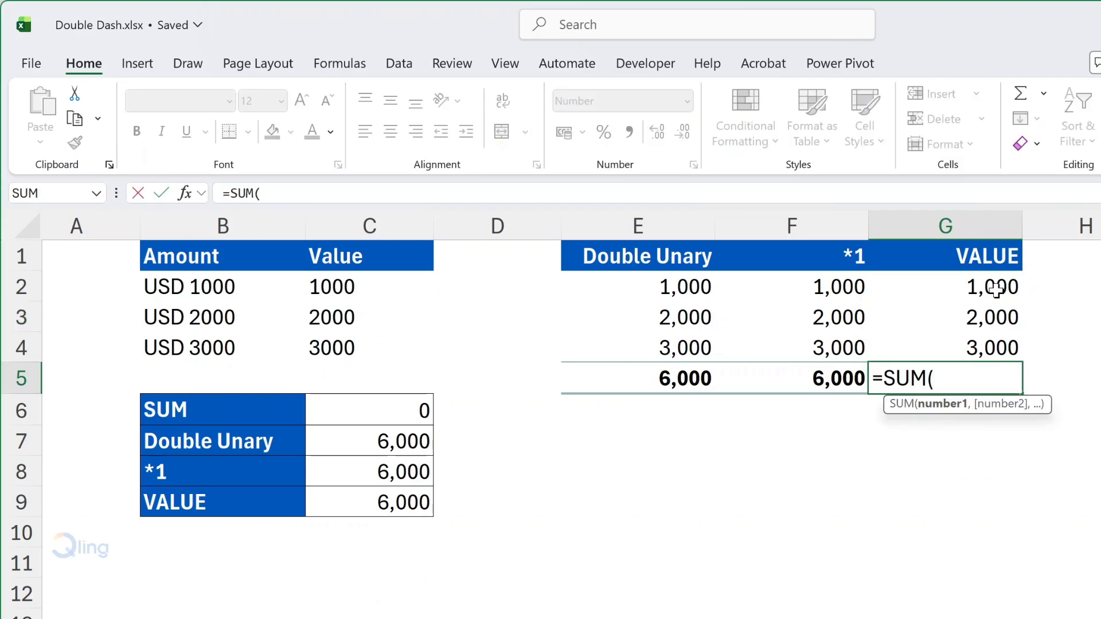
left_click(995, 289)
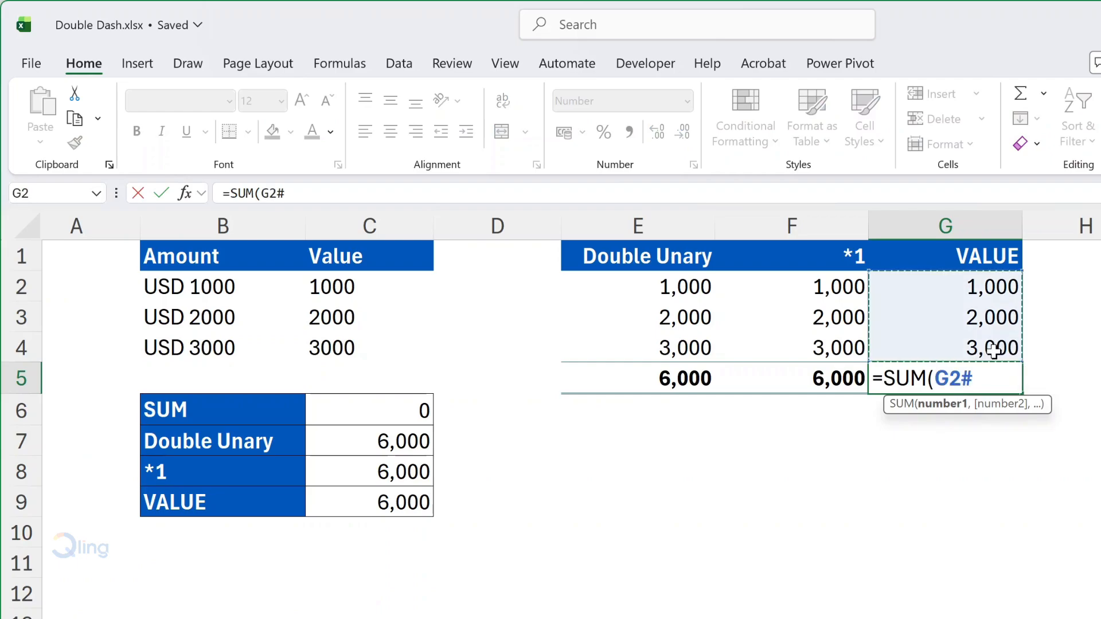
type(")")
key("Return")
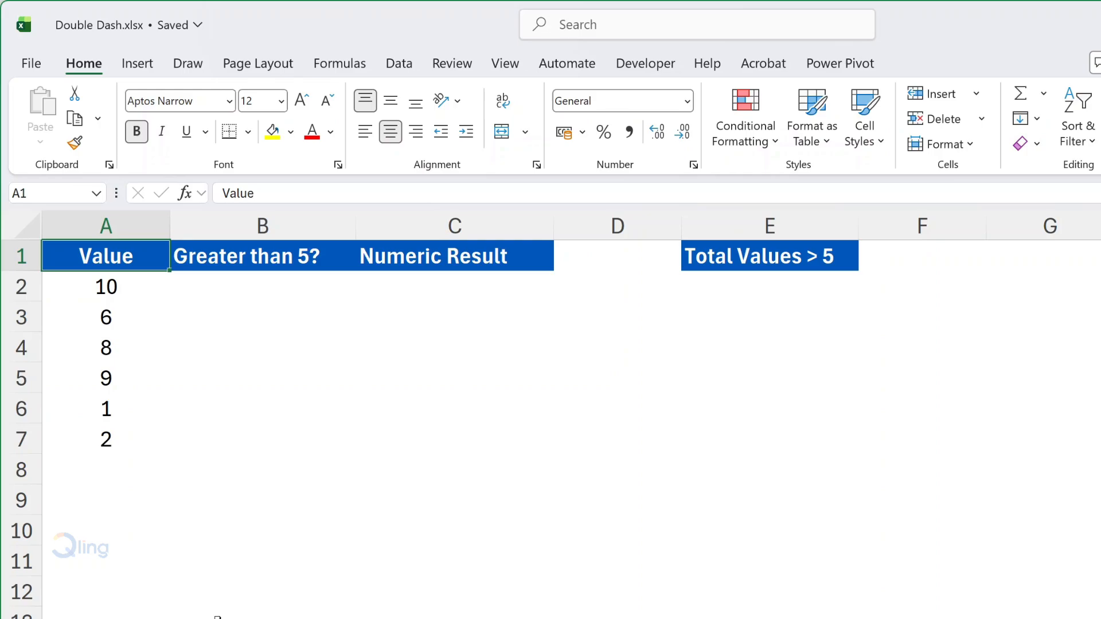
Step: Enter =A2:A7>5 in cell B2 to test each number in the Value column under the Greater than 5? heading
left_click(241, 290)
type("=")
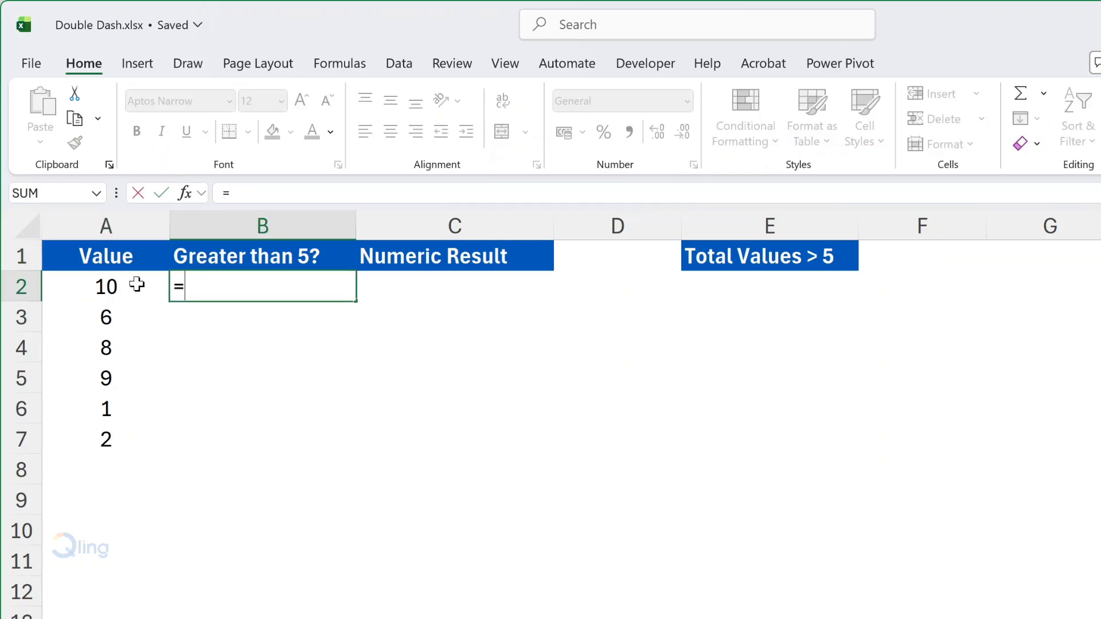
left_click_drag(136, 285, 144, 436)
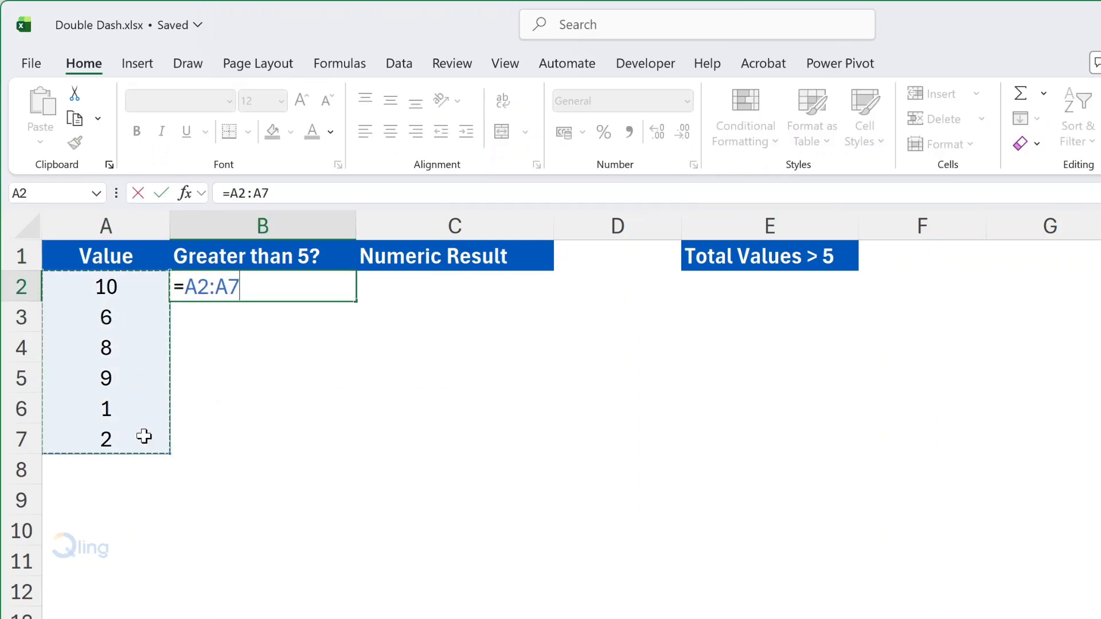
type(">")
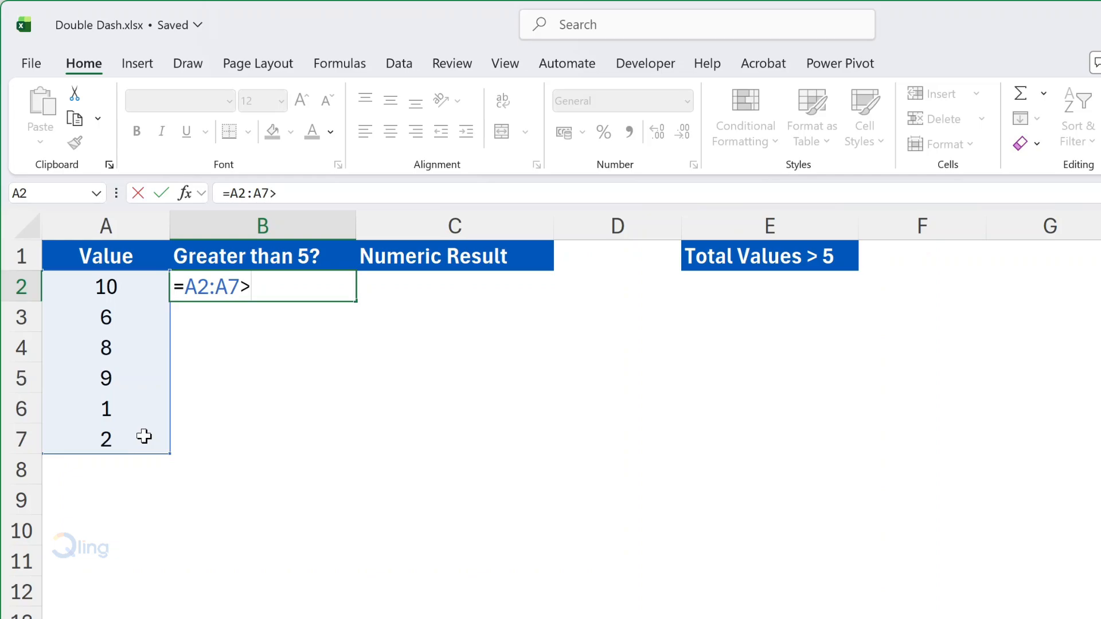
type("5")
key("Return")
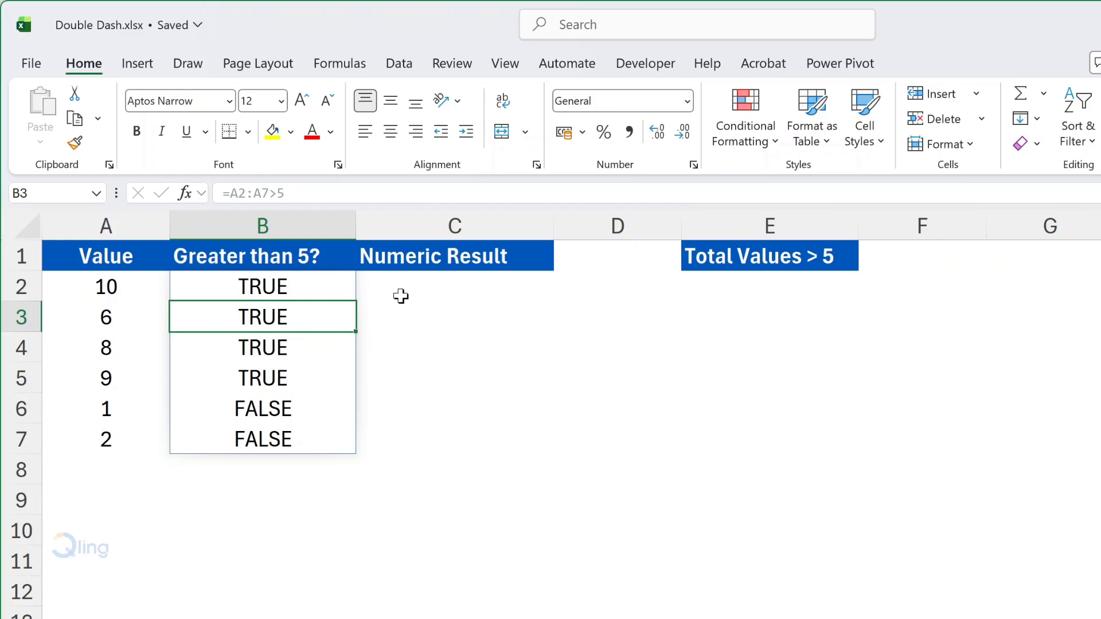
Step: Enter =--B2# in cell C2 to convert the logical results into ones and zeros under Numeric Result
left_click(418, 289)
type("=")
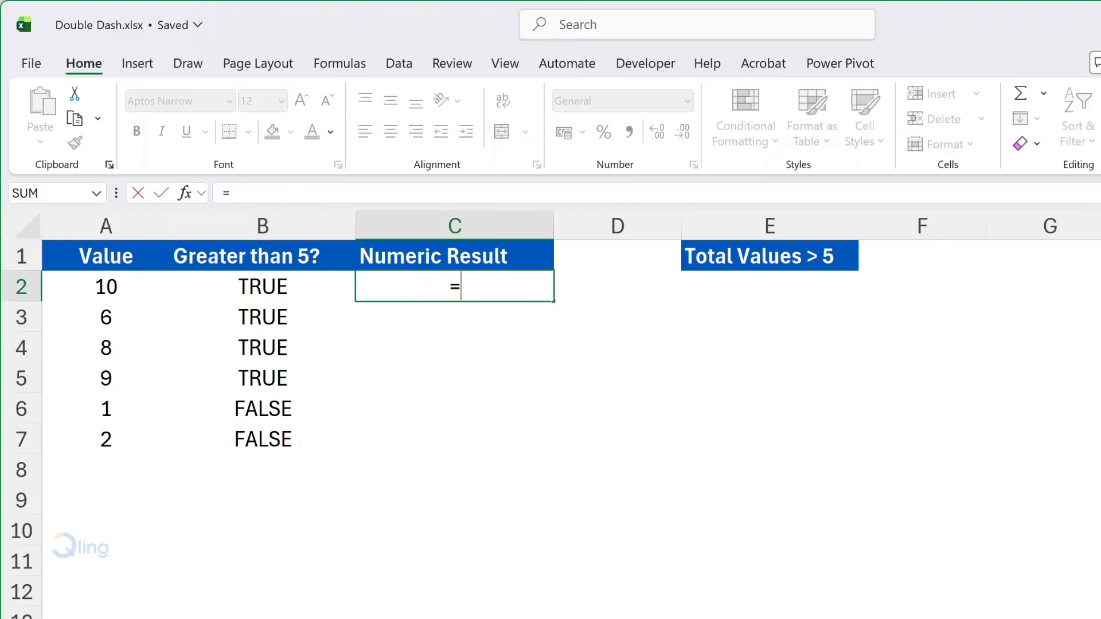
type("--B")
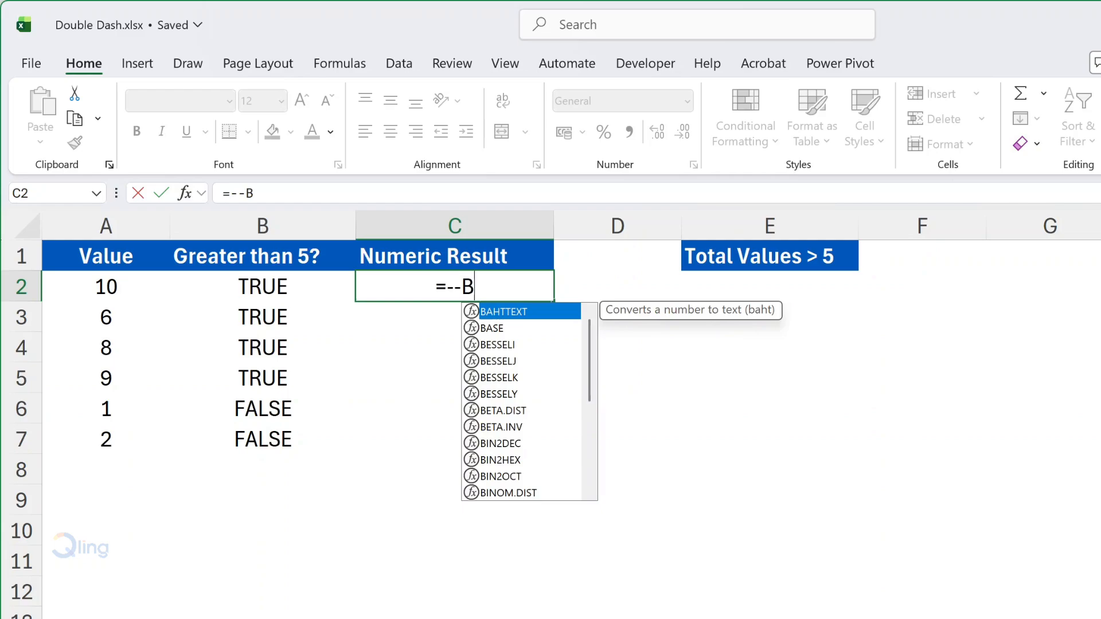
type("2#")
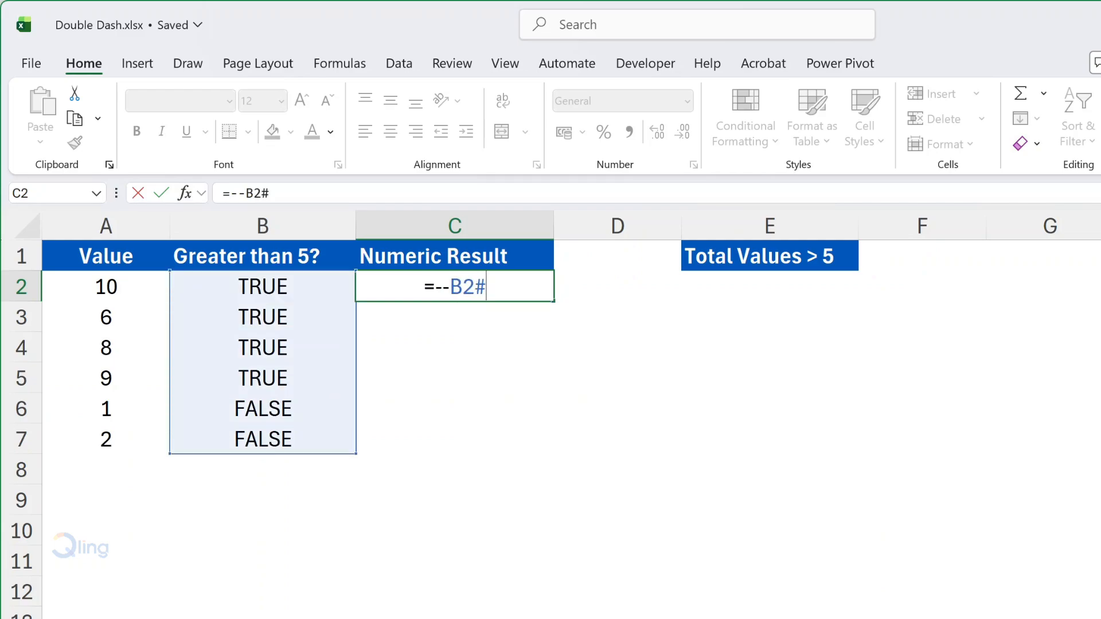
key("Return")
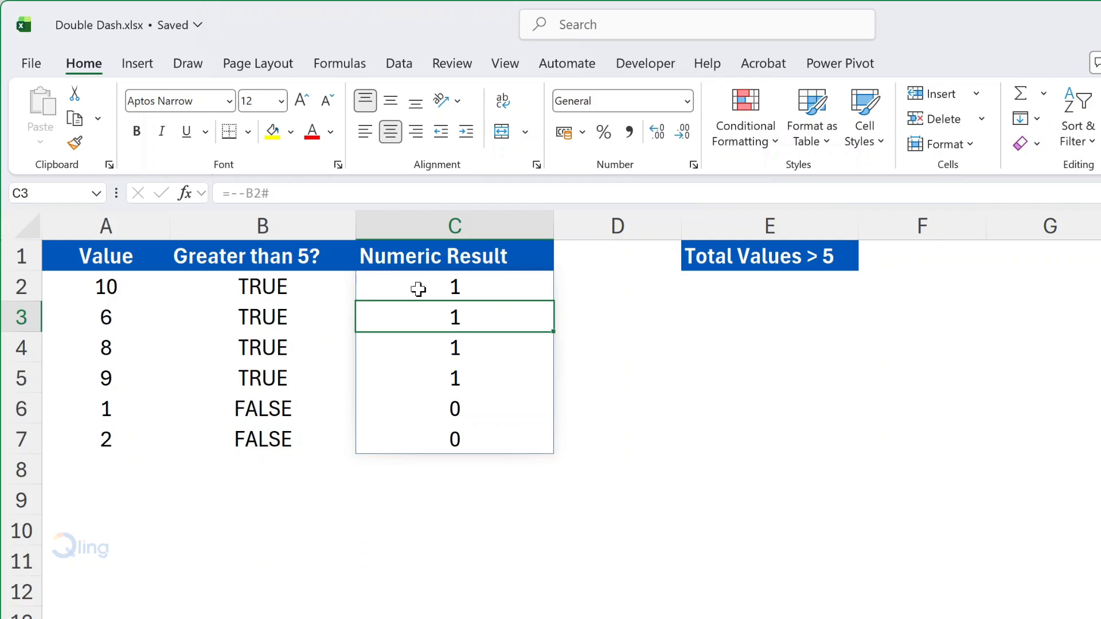
Step: Enter =SUM(--(A2:A7>5)) in cell E2 to count the values above 5 under the Total Values > 5 heading
left_click(729, 288)
type("=SUM(")
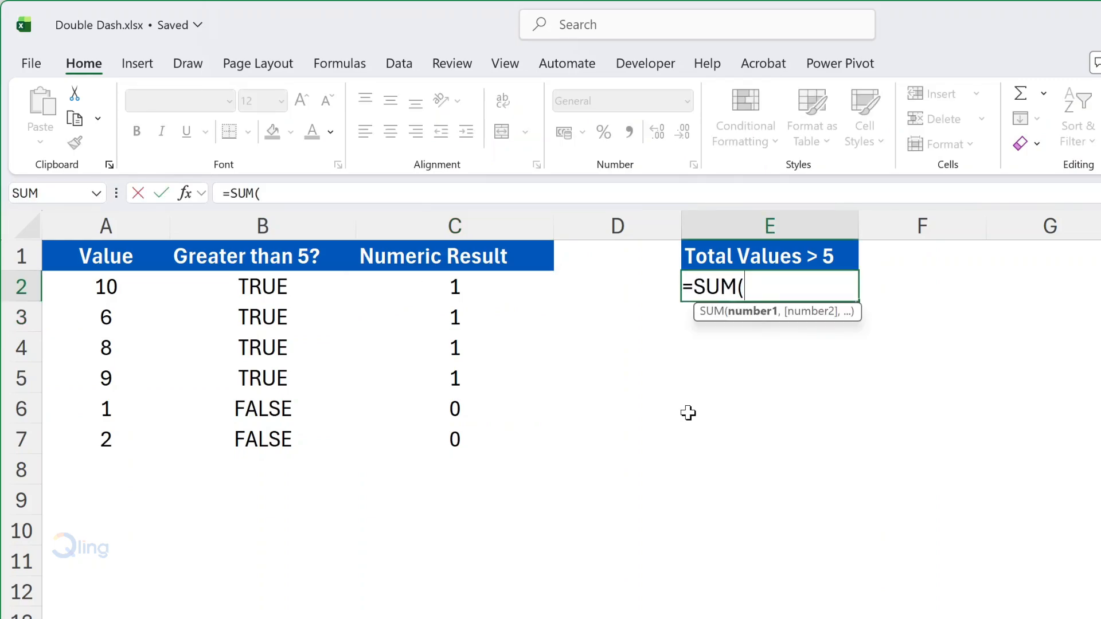
type("--(")
left_click(156, 286)
left_click_drag(156, 286, 159, 434)
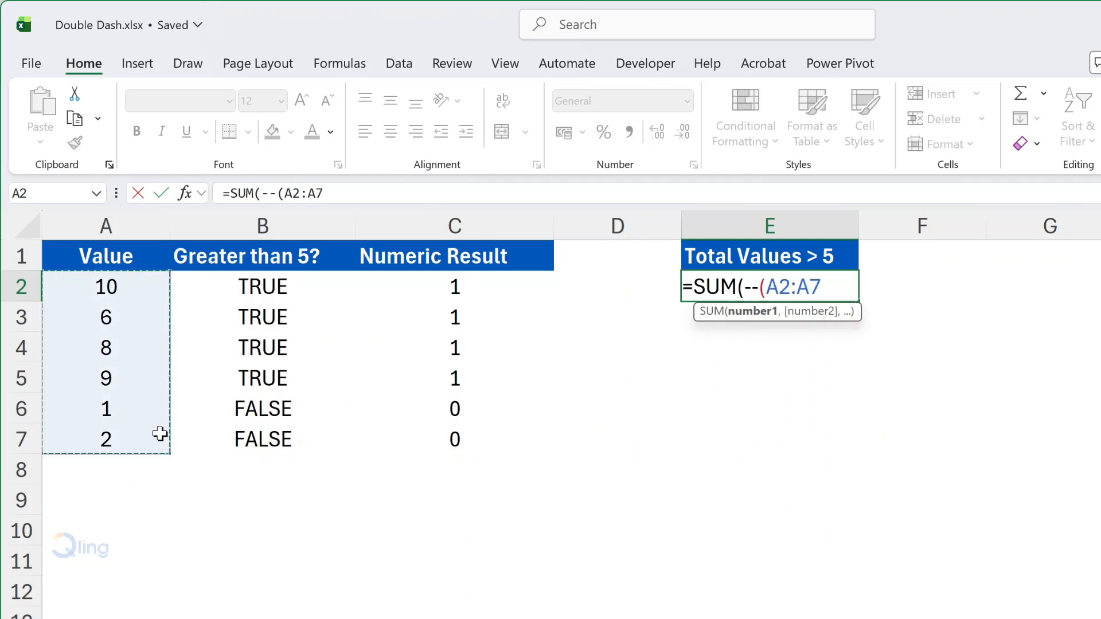
type(">5")
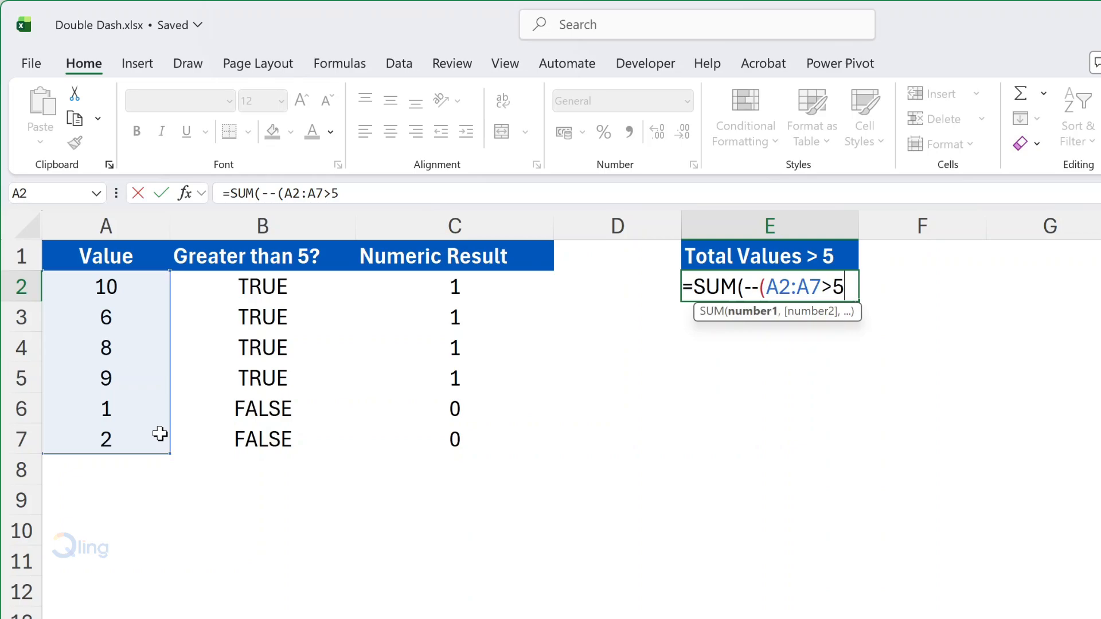
key("Return")
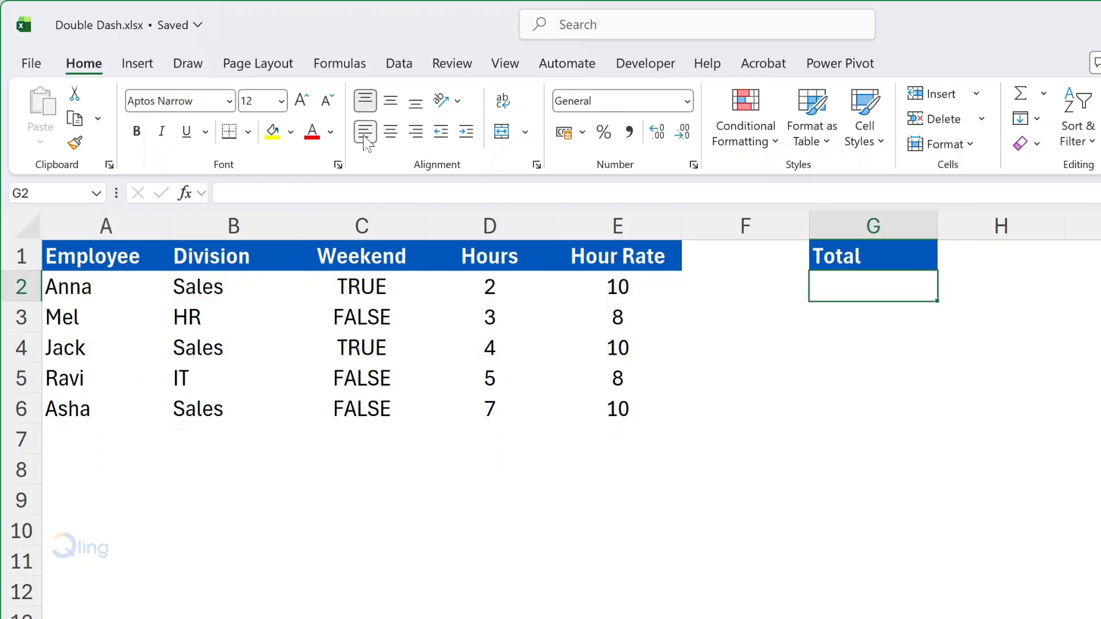
Step: Start a SUMPRODUCT formula in cell G2 under Total with --(B2:B6="Sales") as its first array
type("=sumpr")
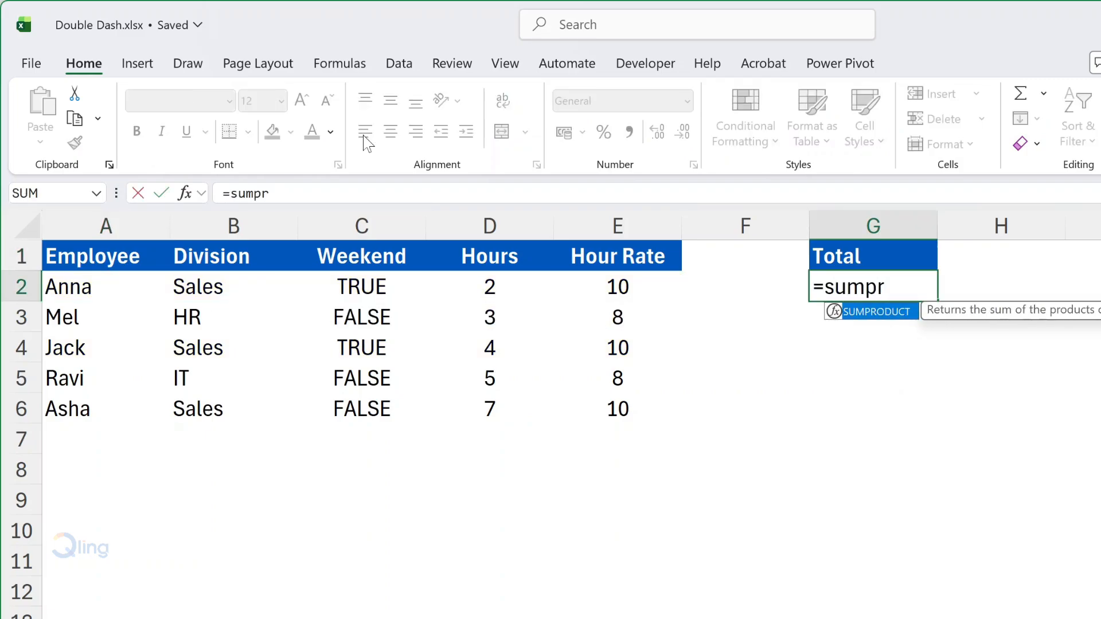
key("Tab")
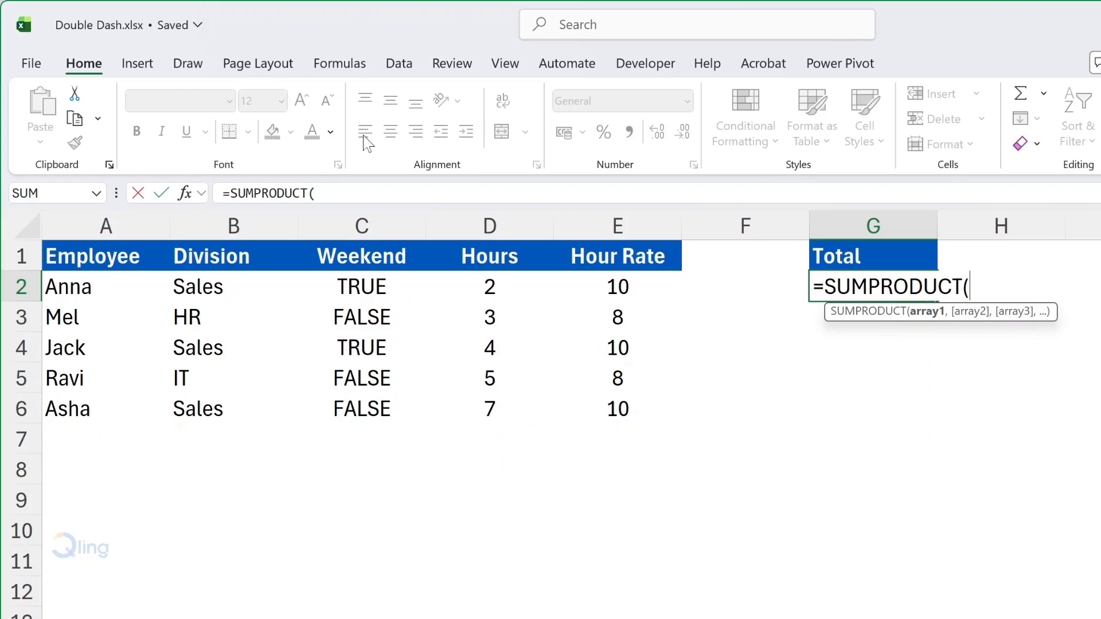
type("--(")
left_click_drag(204, 287, 207, 408)
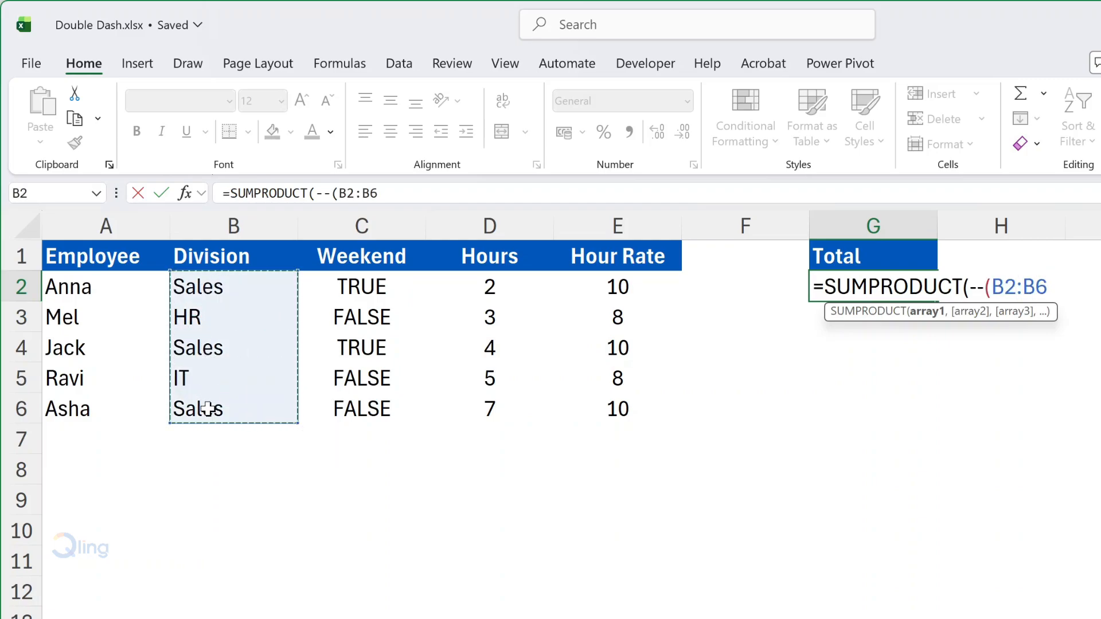
type("=")
type("\"Sales")
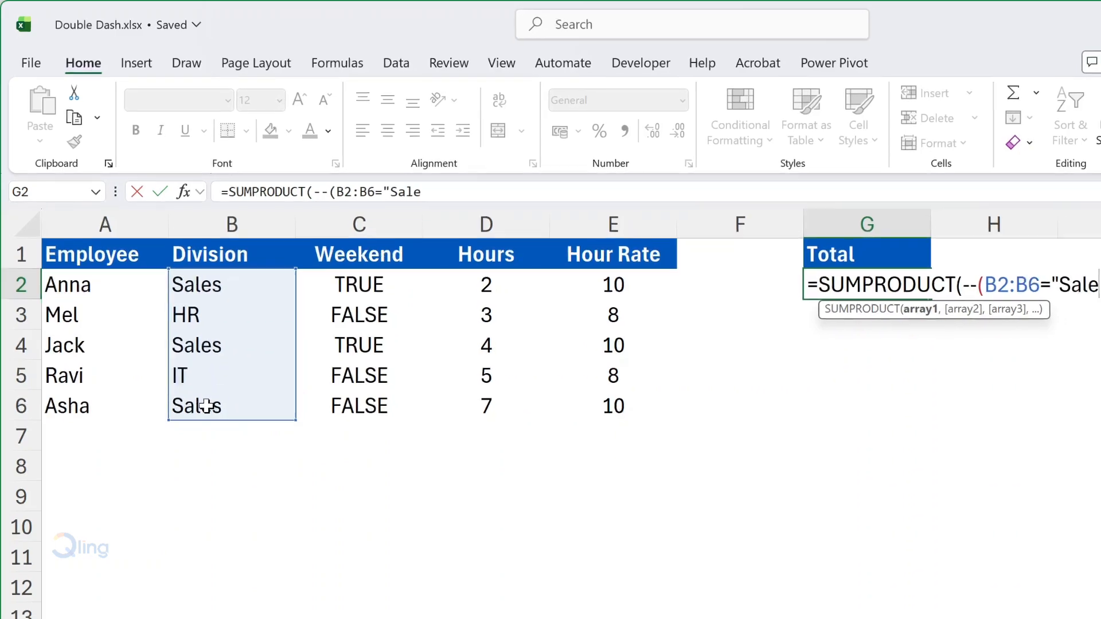
type("\"),")
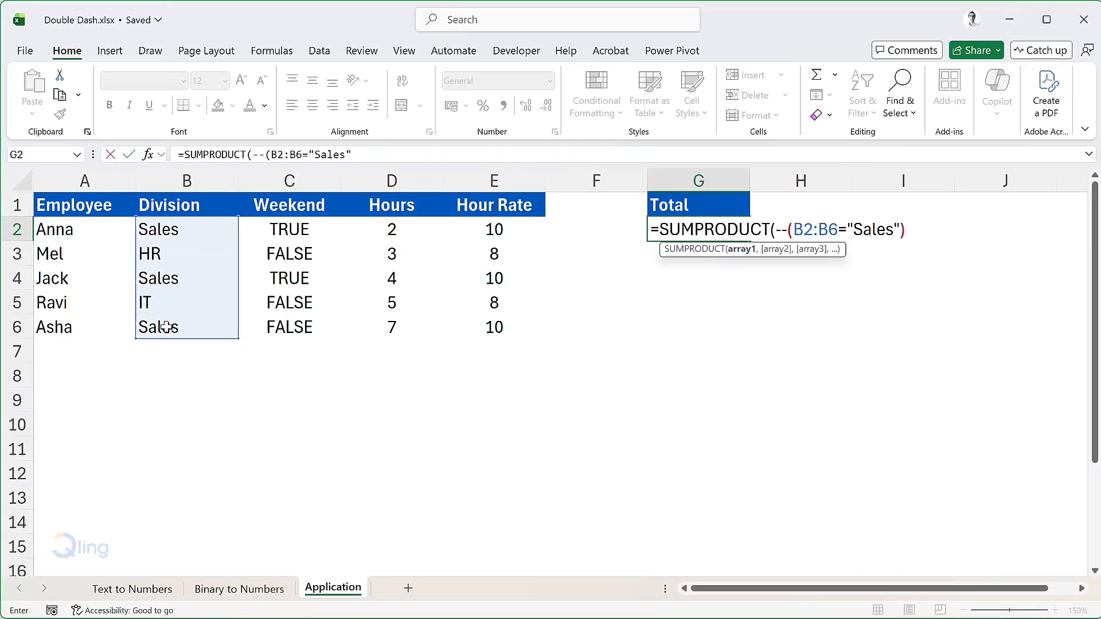
type("--")
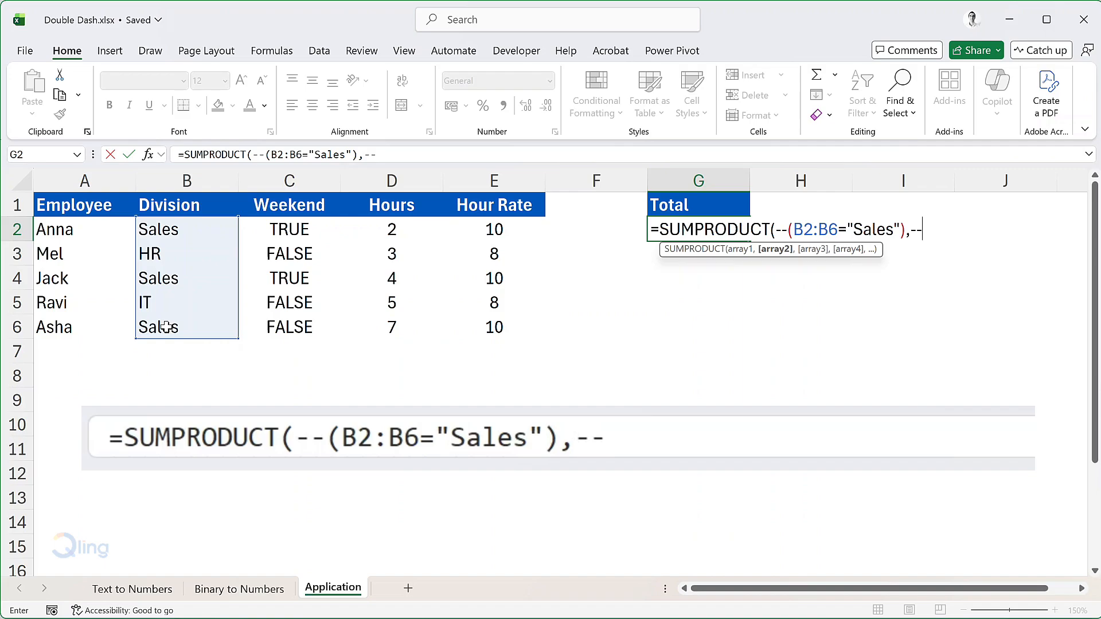
type("(C2:C")
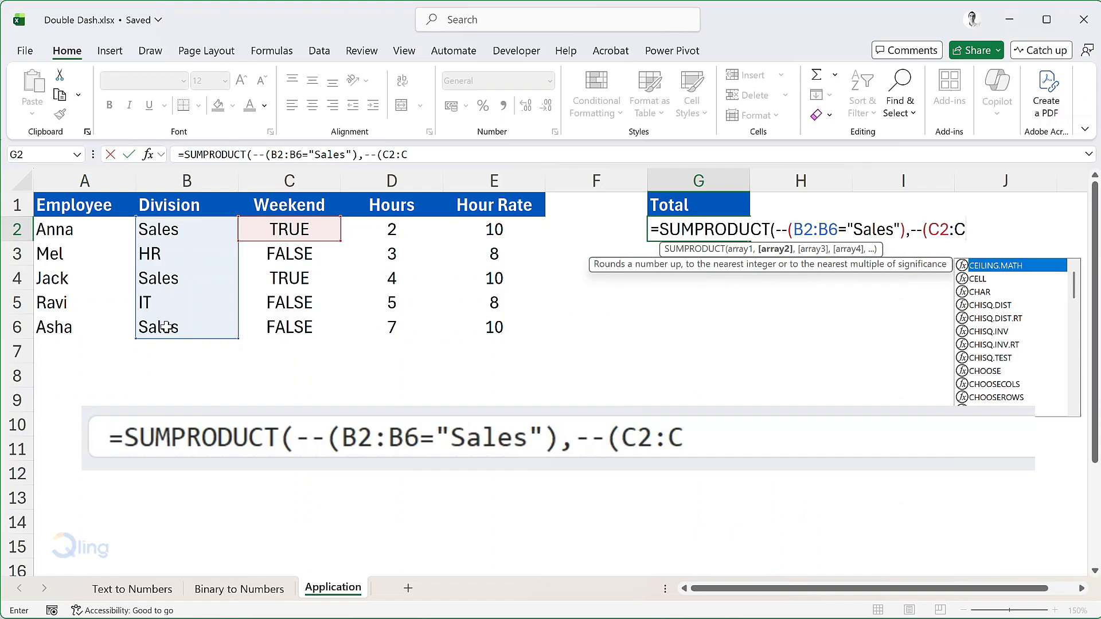
type("6")
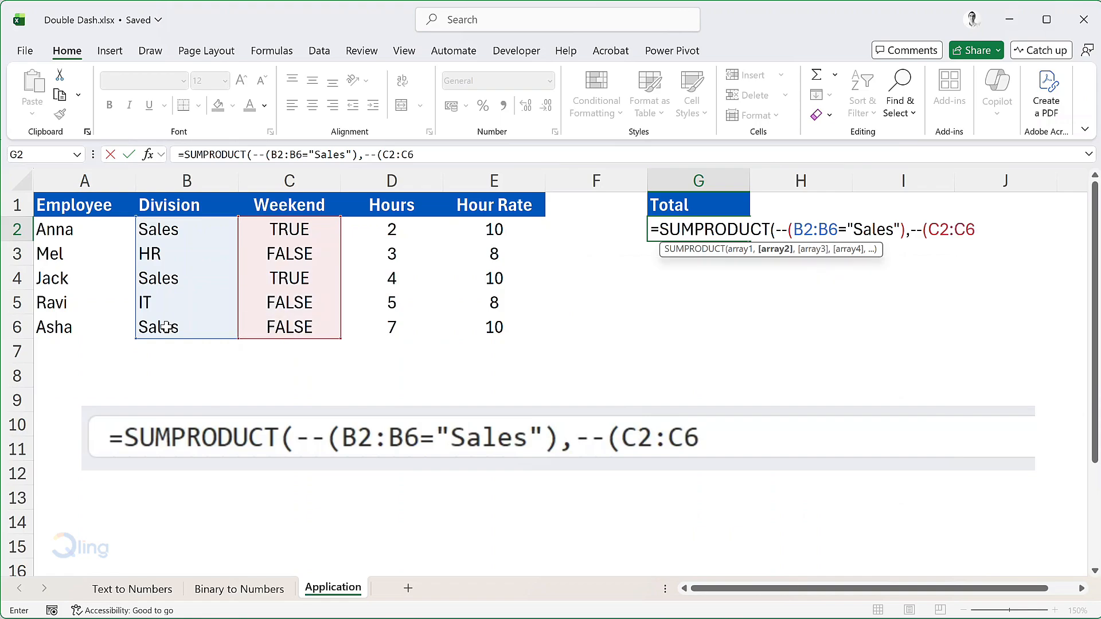
type("=TRUE)")
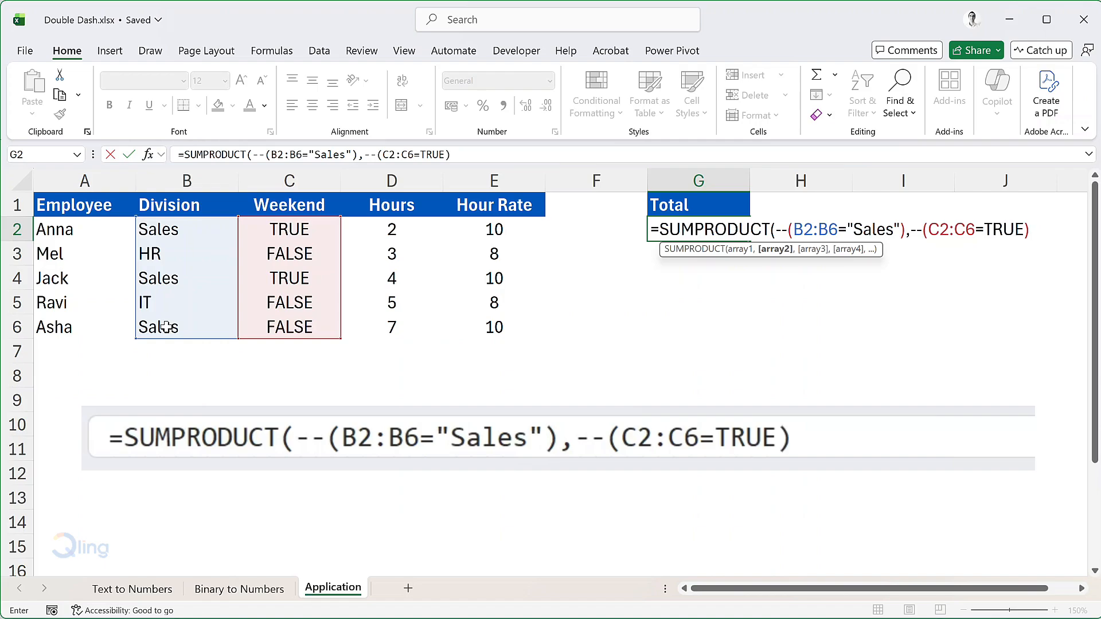
type(",")
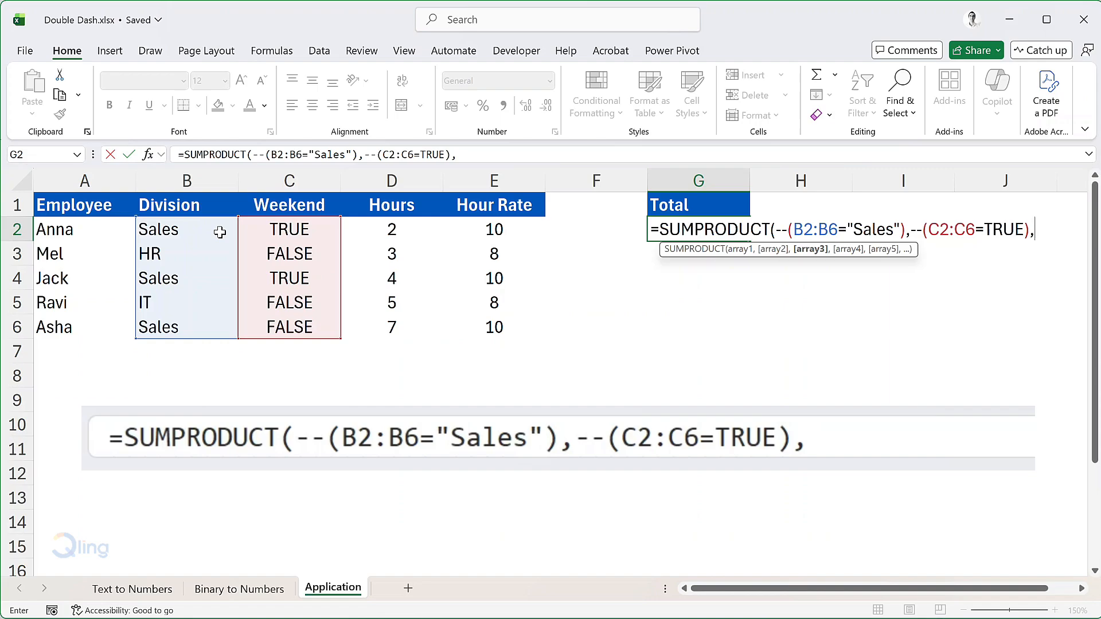
Step: Complete the SUMPRODUCT formula in G2 with the hours D2:D6 and hour rates E2:E6 as the last two arrays
left_click(363, 233)
left_click_drag(363, 233, 357, 327)
type(",")
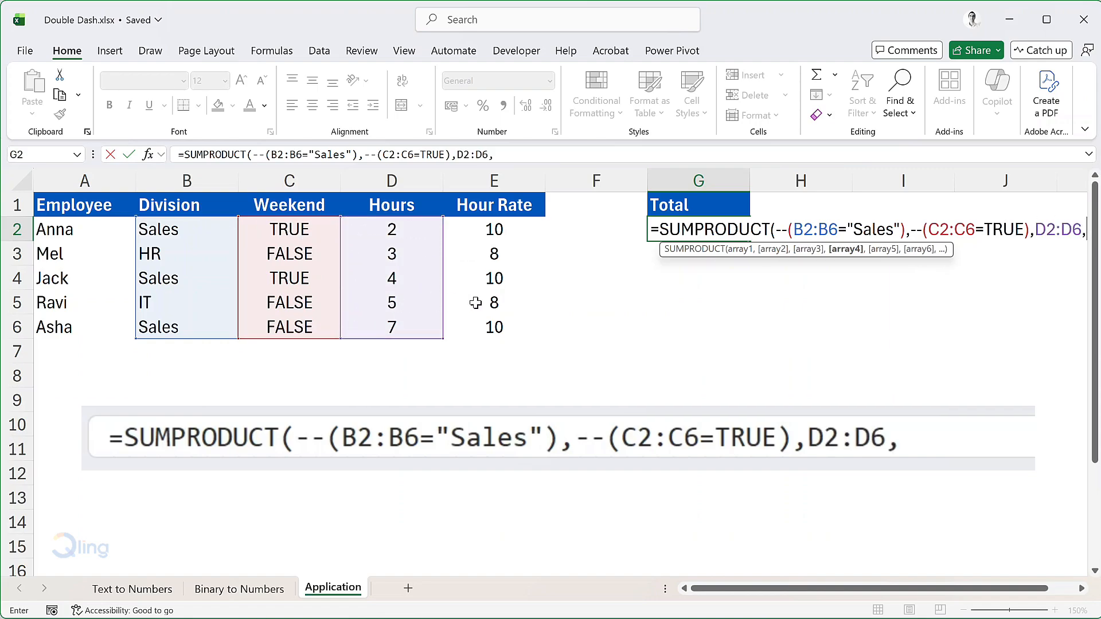
left_click_drag(491, 230, 491, 321)
type(")")
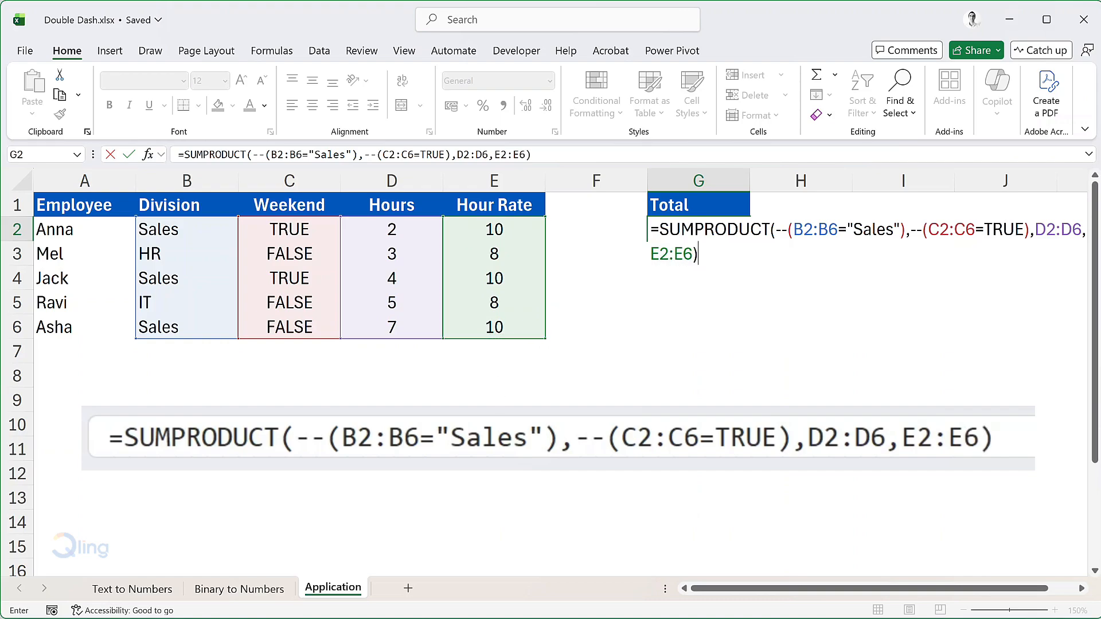
key("Return")
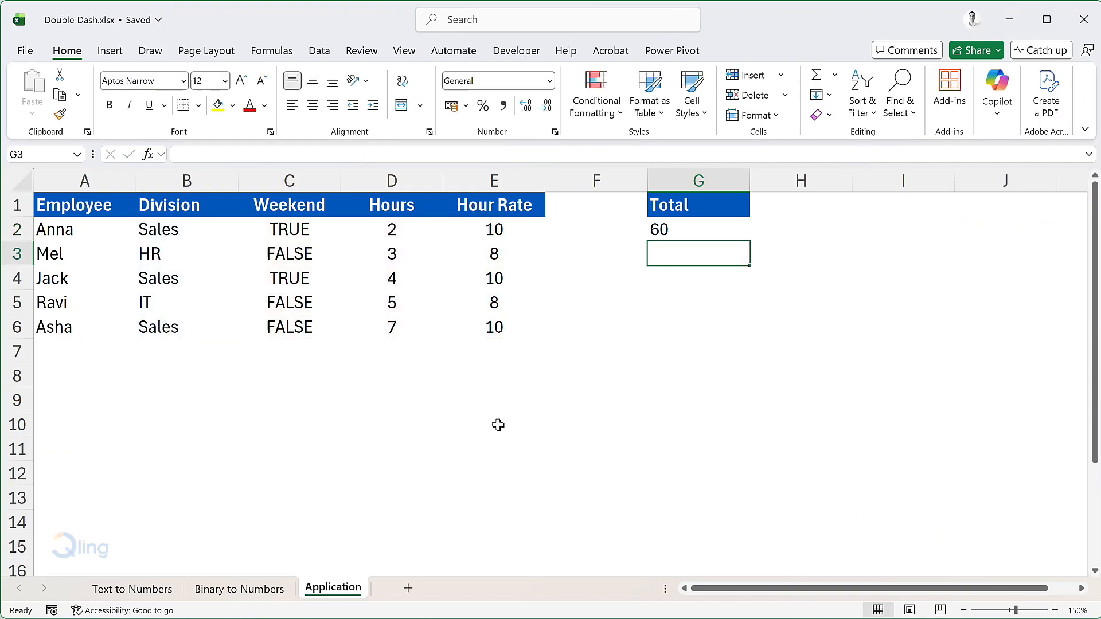